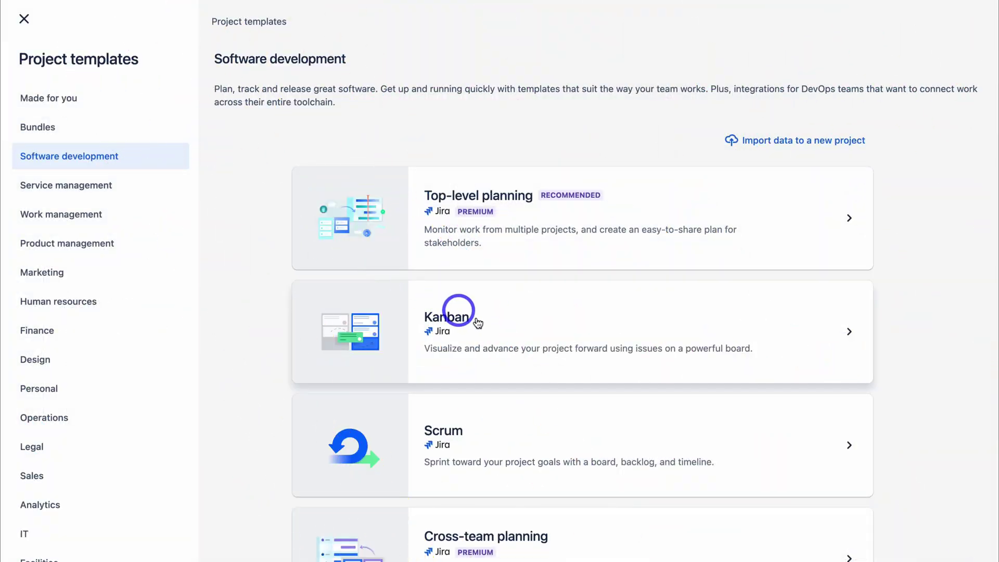
Step: Browse the project templates for software development, product management, service management and marketing
scroll(495, 324, "down", 2)
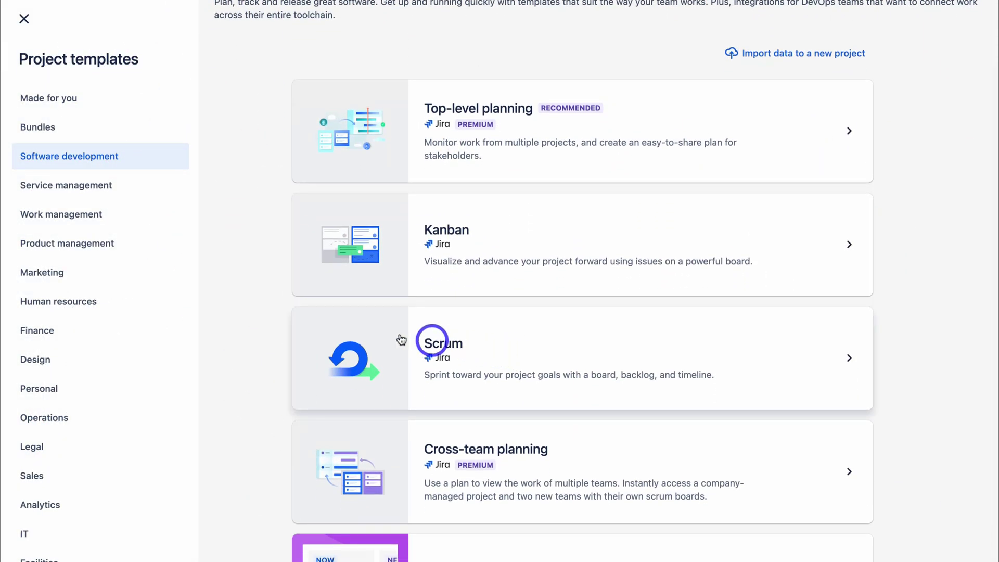
left_click(129, 242)
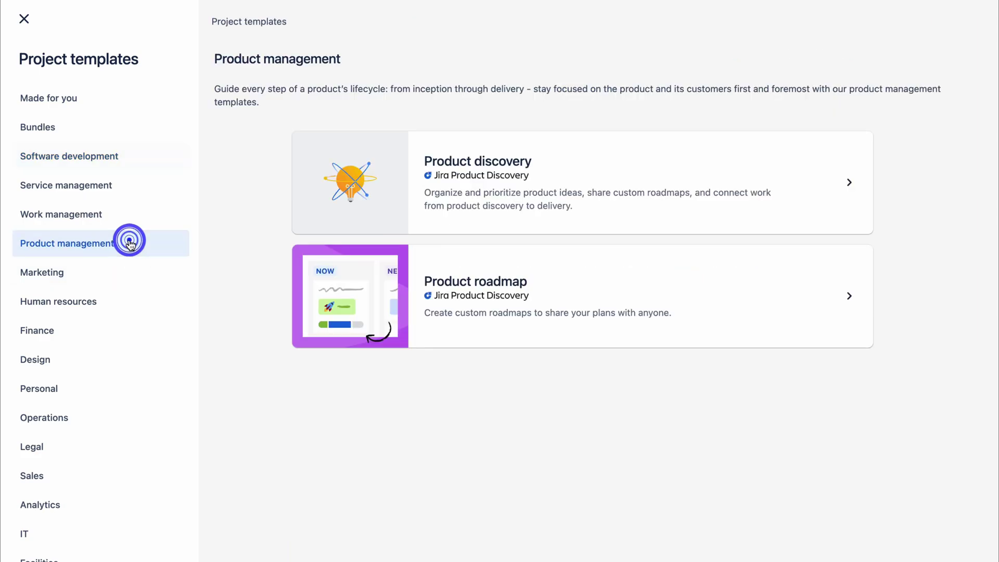
left_click(130, 188)
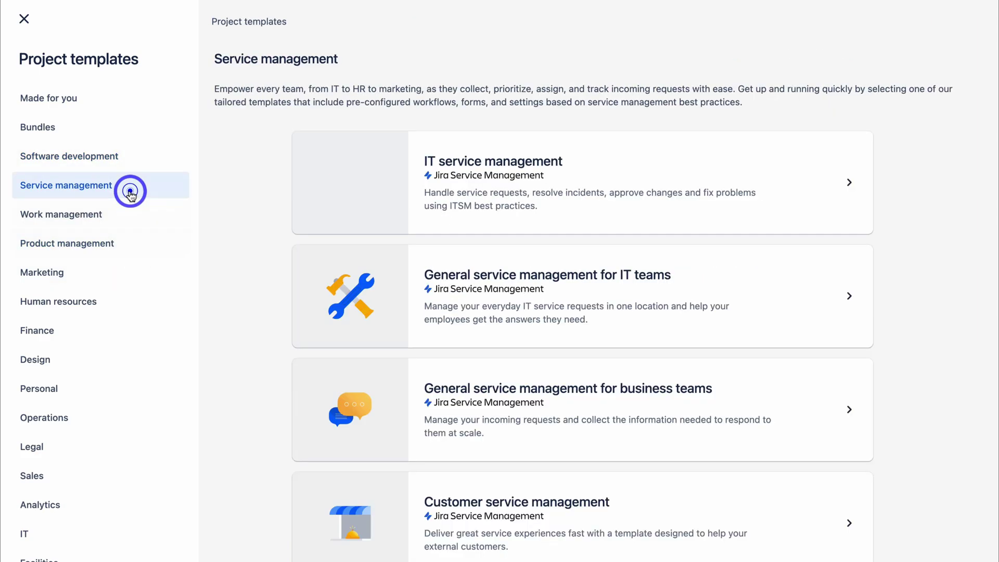
left_click(126, 266)
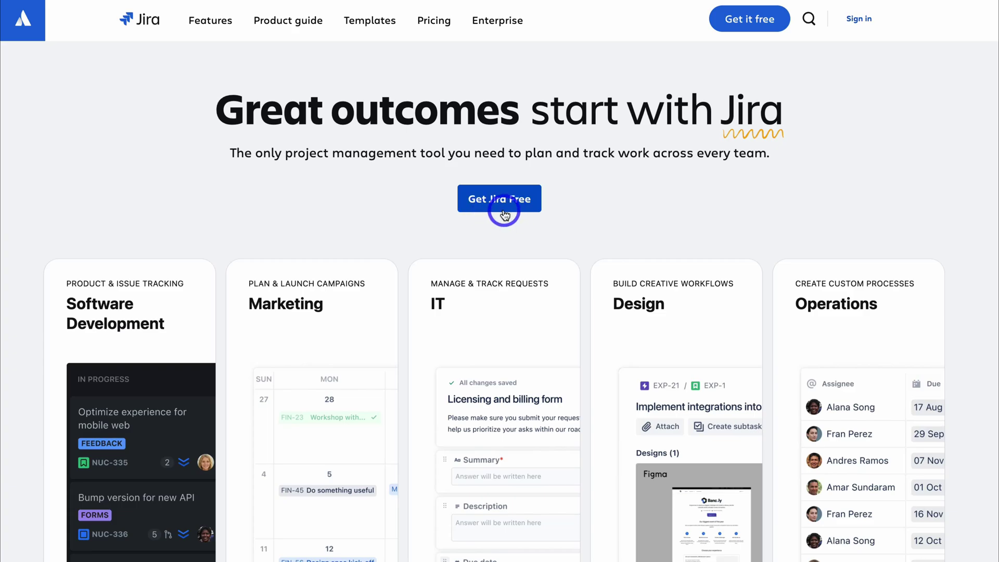
Step: Start the free Jira sign-up with the site name sheetifycrm and choose Software development as the kind of work
left_click(504, 207)
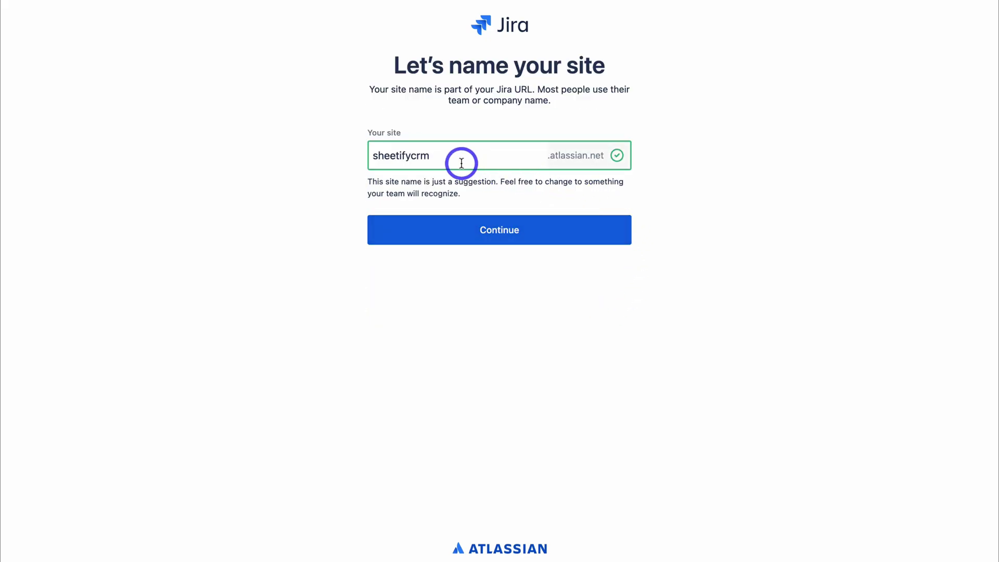
left_click(534, 230)
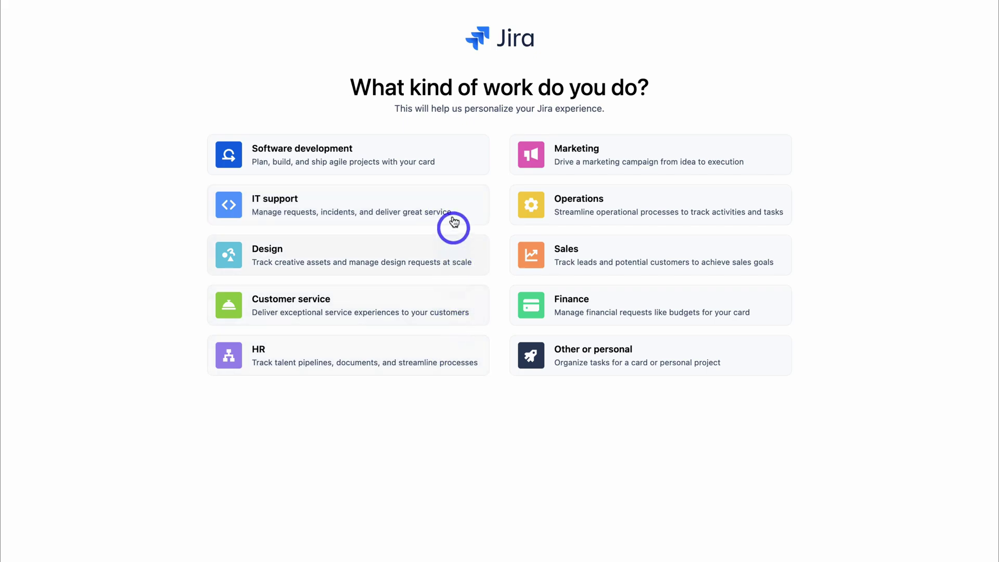
left_click(449, 166)
left_click(528, 405)
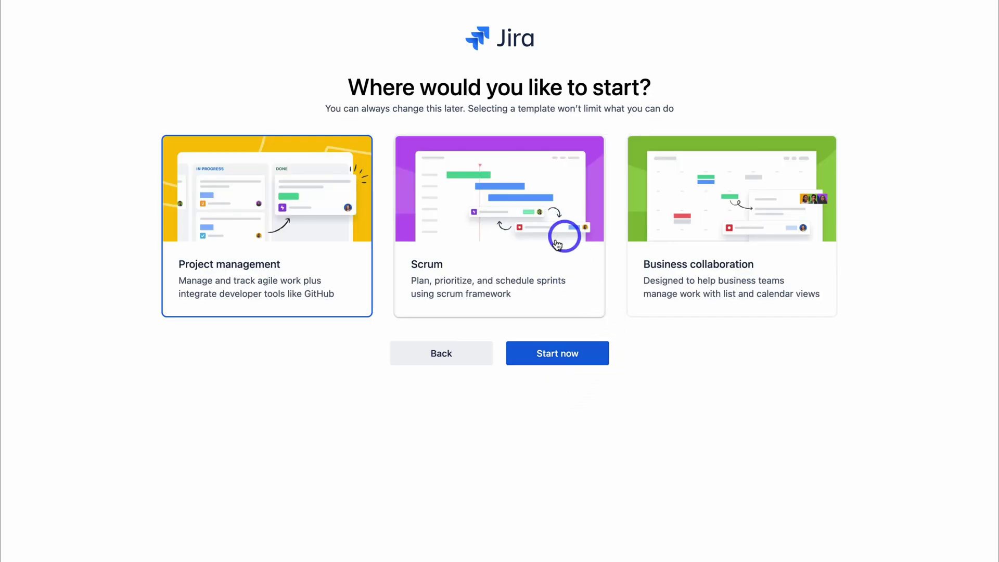
Step: Start from the Scrum template and set up the project Sheetify Website Development with Jira familiarity set to Familiar
left_click(574, 270)
left_click(586, 343)
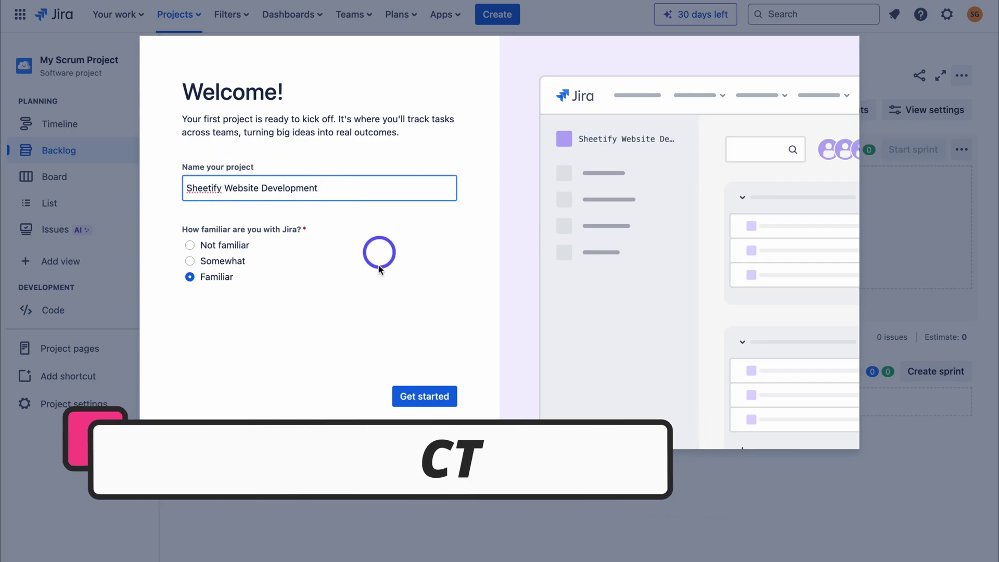
left_click(422, 396)
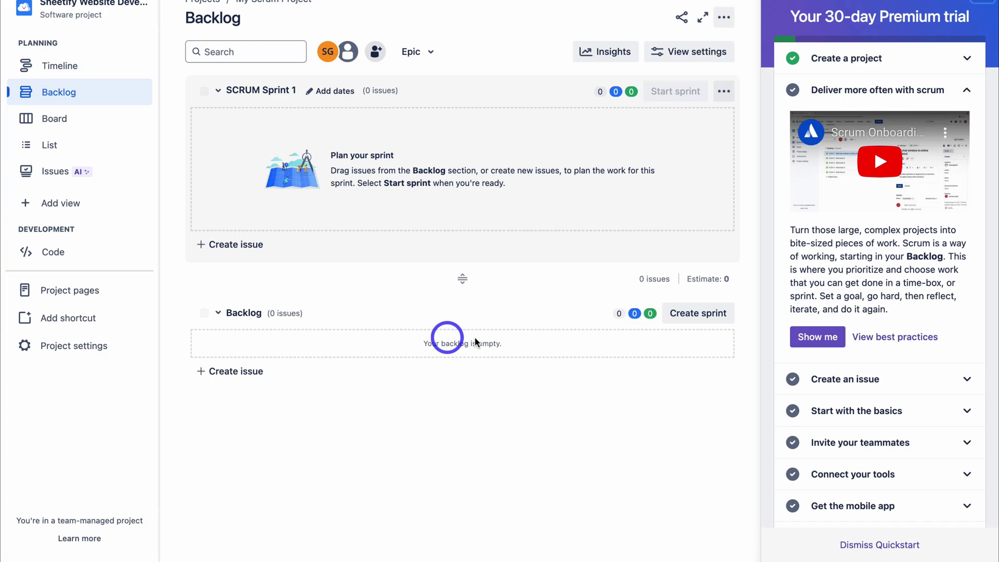
left_click(879, 544)
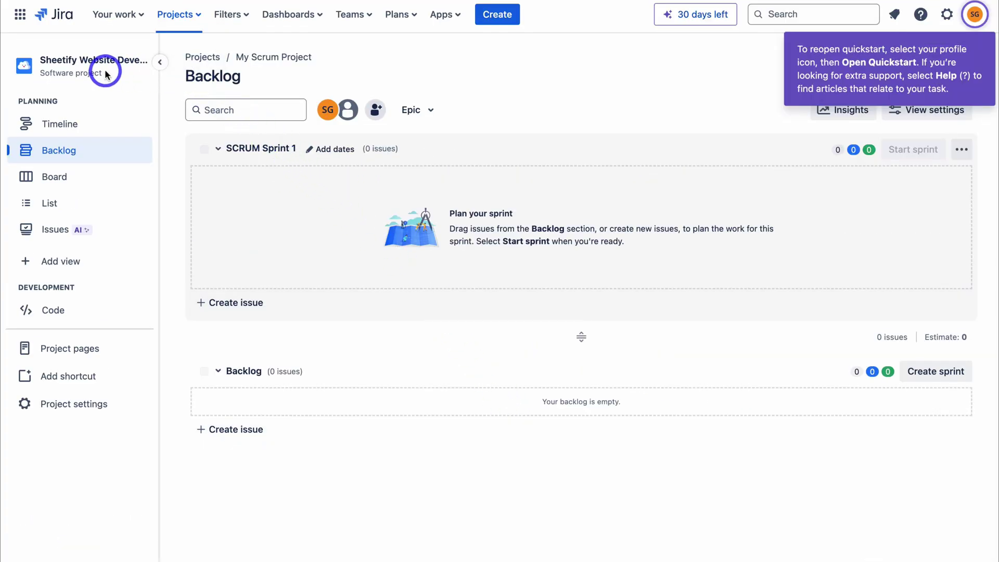
left_click(179, 21)
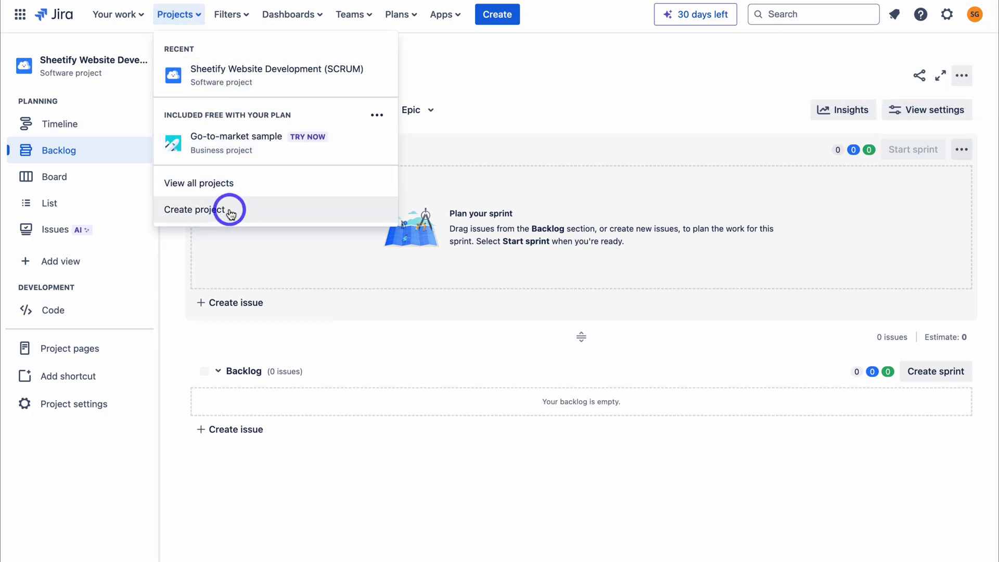
left_click(538, 116)
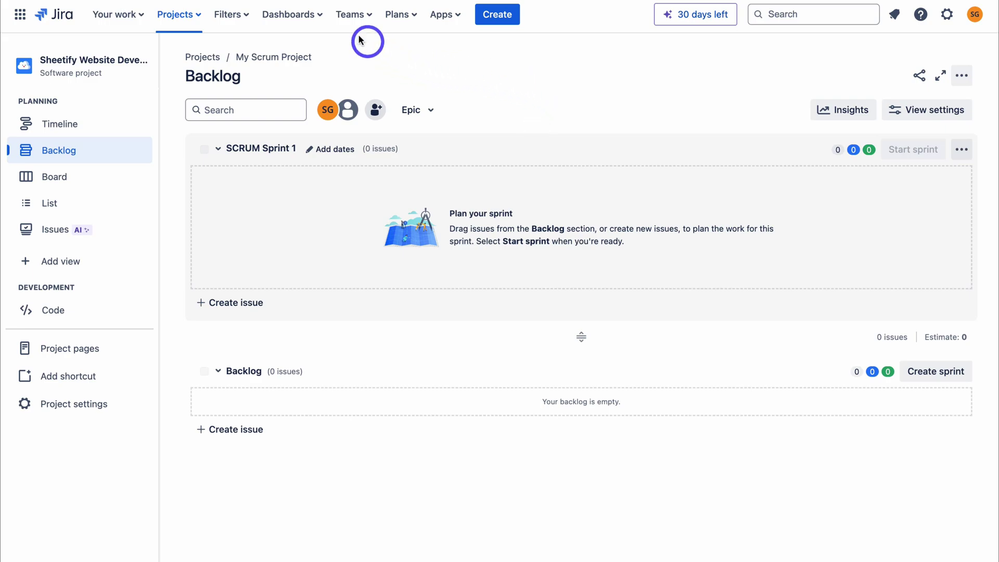
Step: Start inviting people to Jira and enter the email addresses of the five team members
left_click(356, 18)
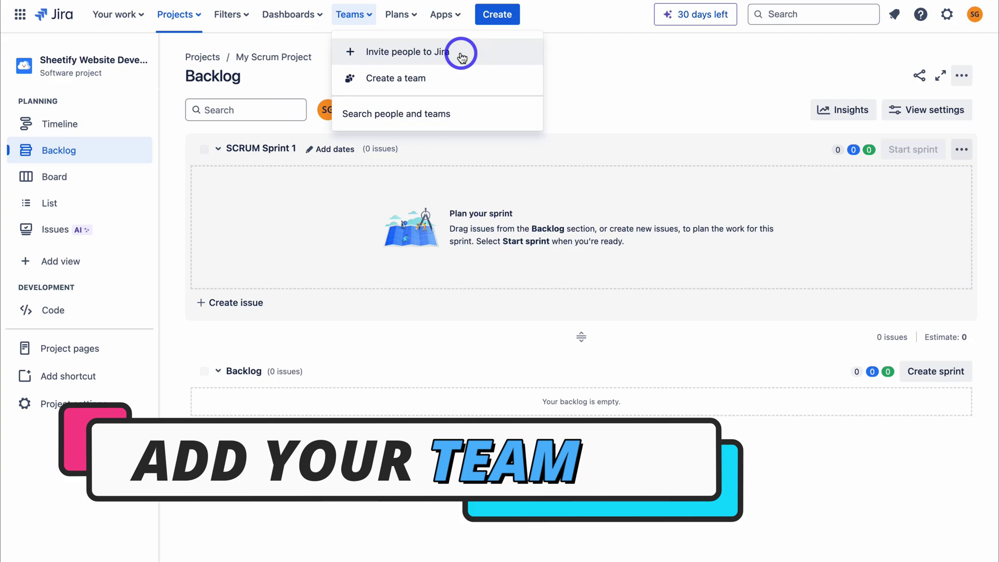
left_click(484, 55)
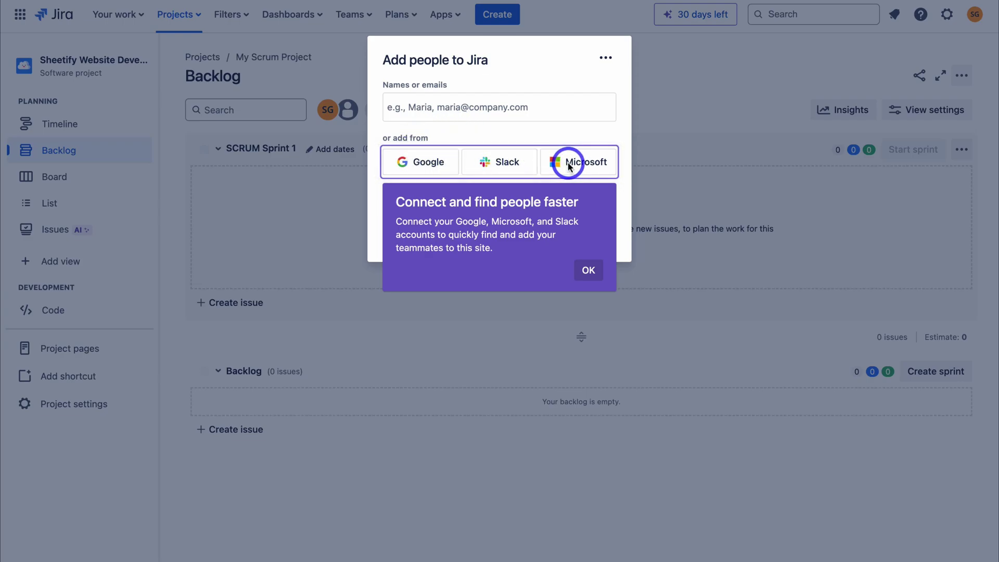
left_click(593, 270)
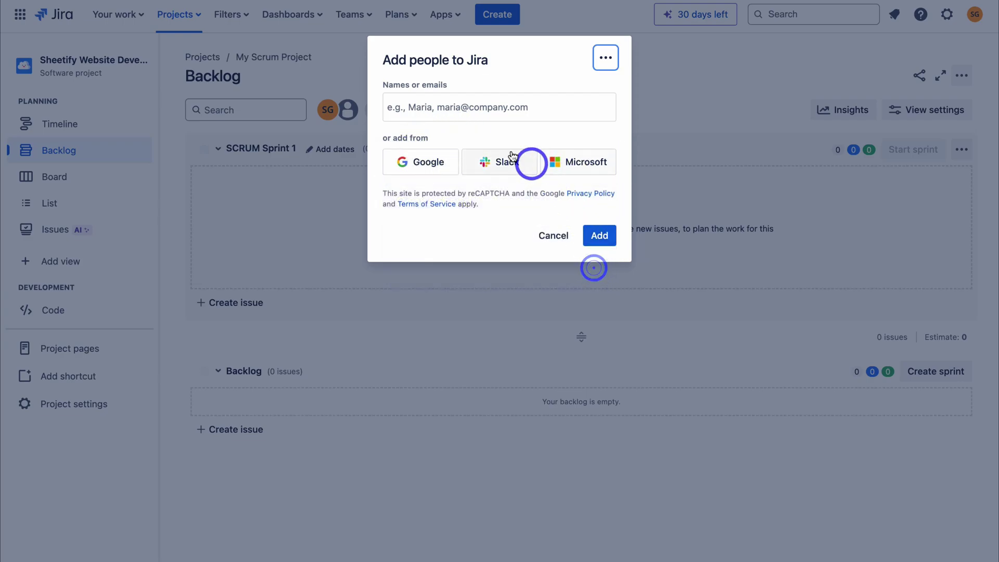
left_click(425, 108)
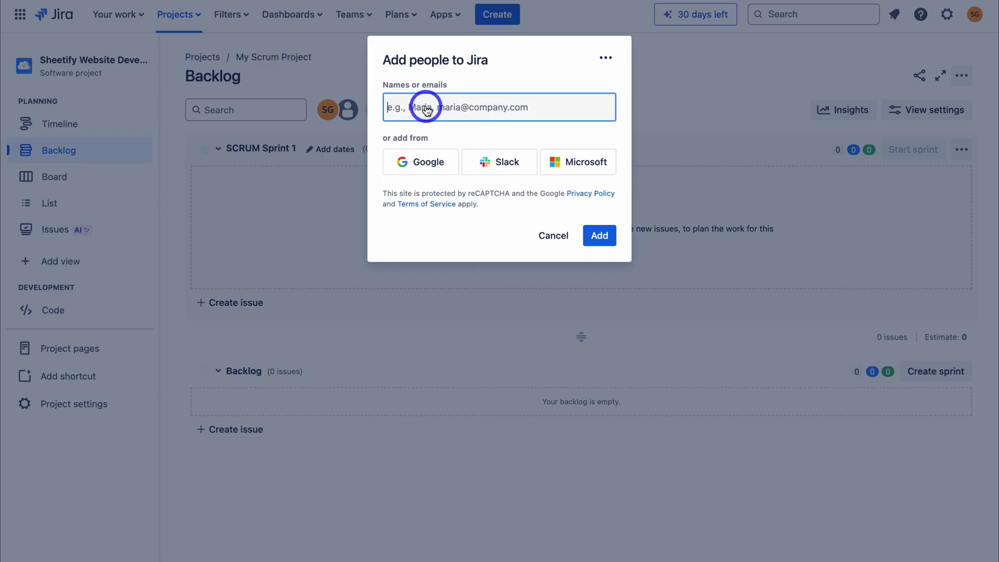
key("ctrl+v")
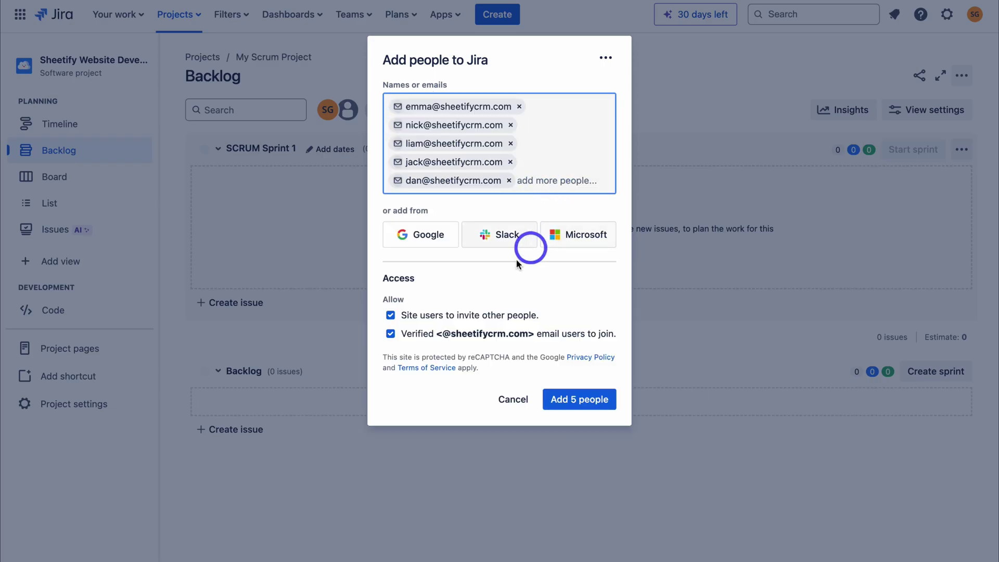
Step: Disallow site users from inviting other people and add the five team members to Jira
left_click(390, 316)
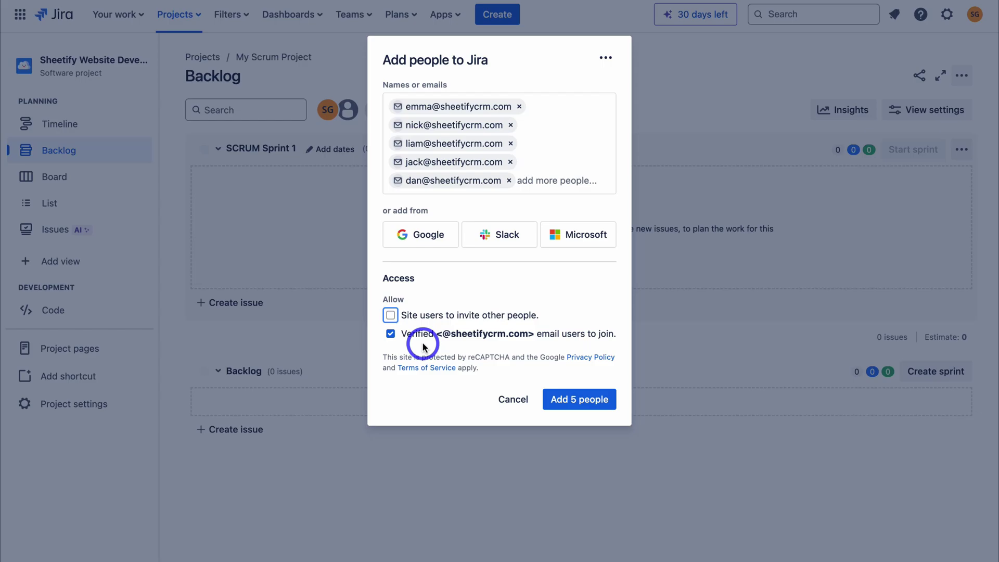
left_click(587, 402)
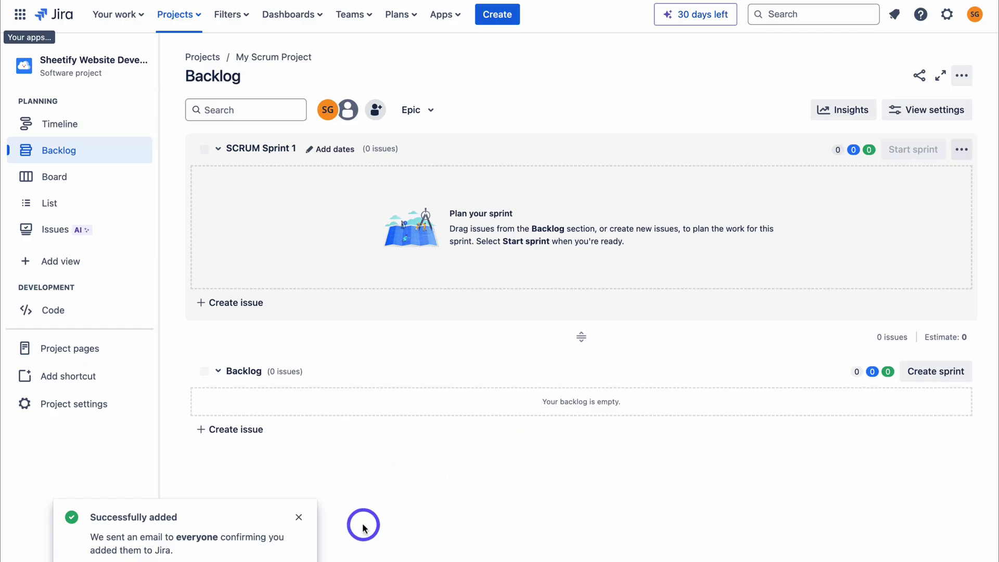
left_click(297, 519)
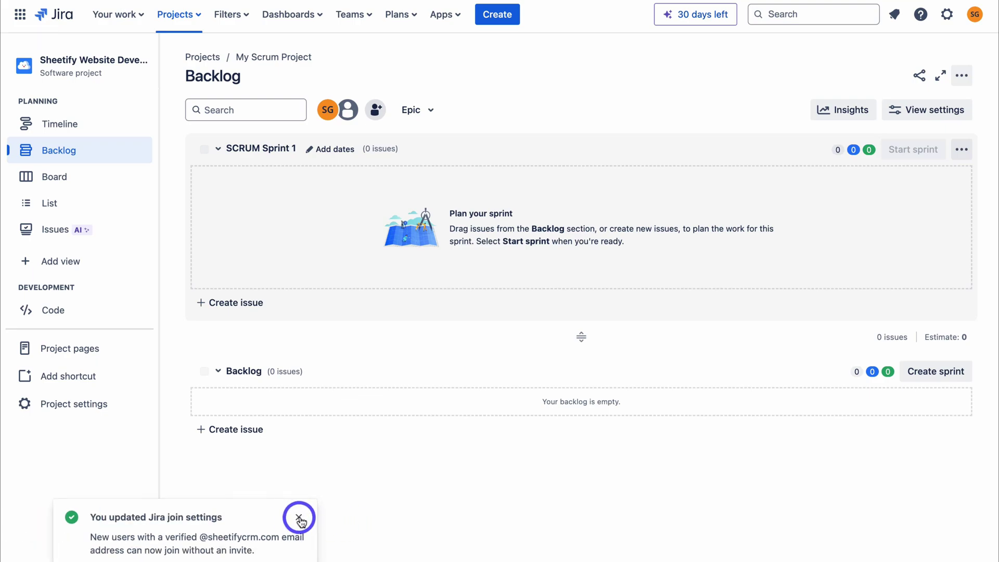
left_click(299, 519)
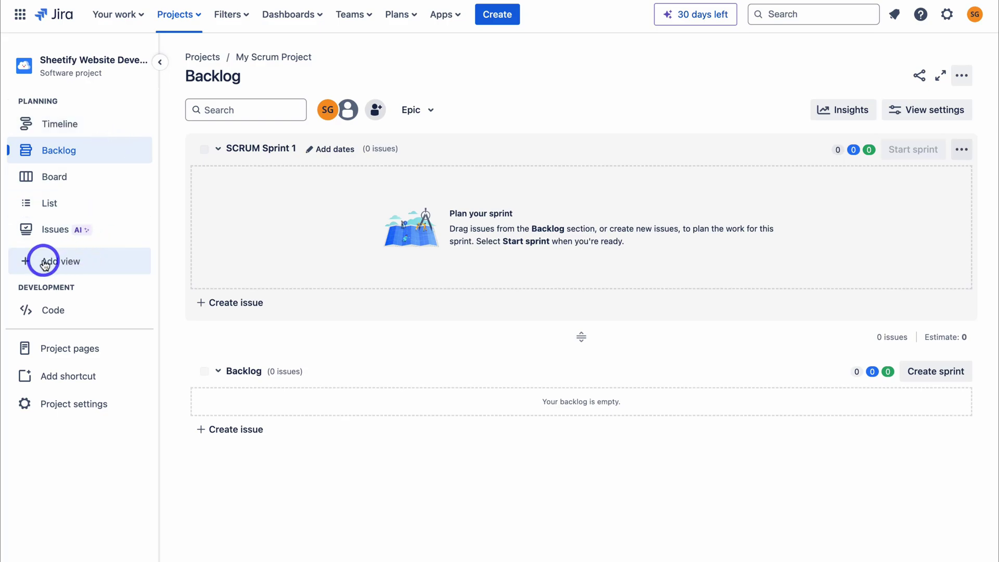
left_click(88, 265)
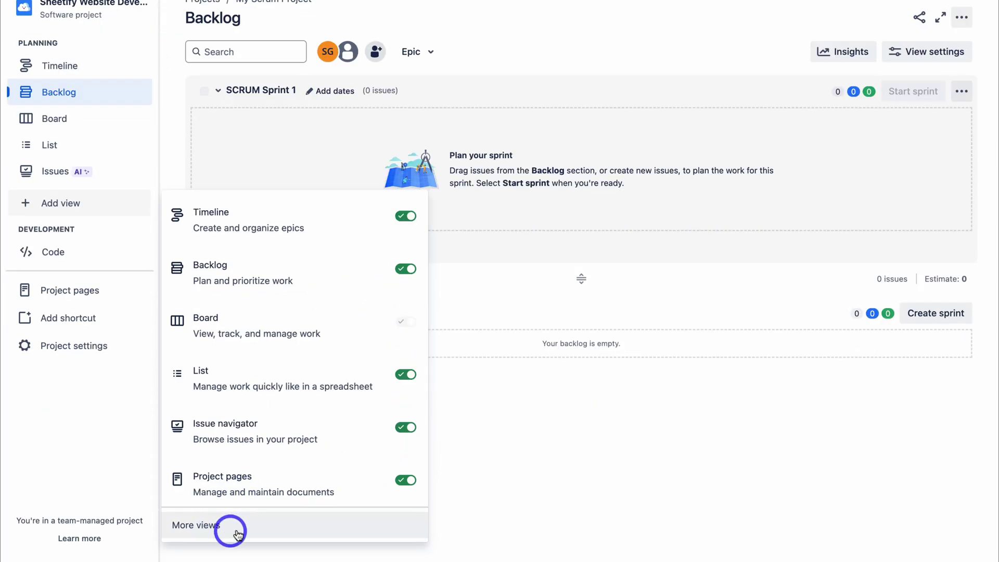
left_click(462, 480)
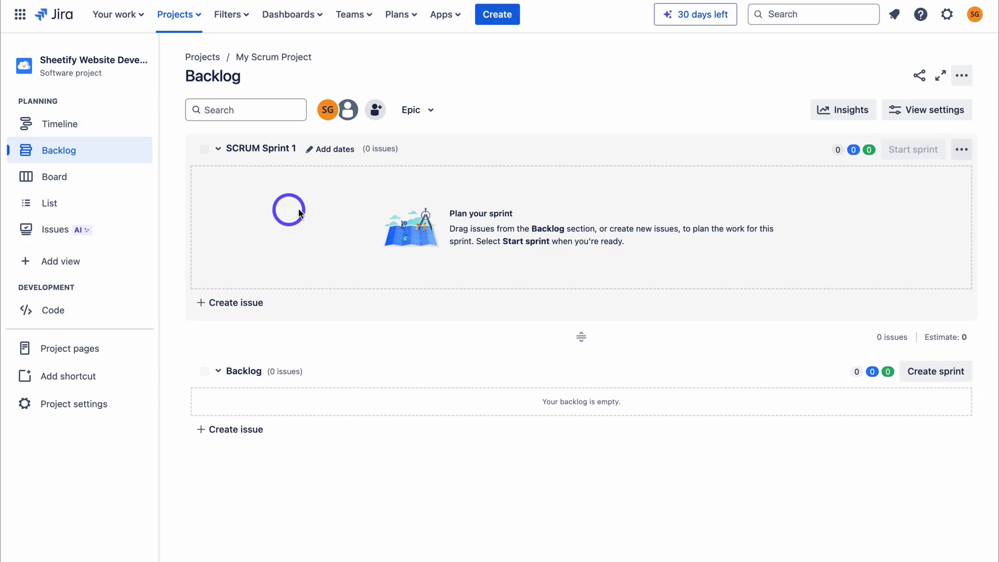
Step: Show the Epic panel in the backlog and create an epic named Improve Customer Service
left_click(422, 113)
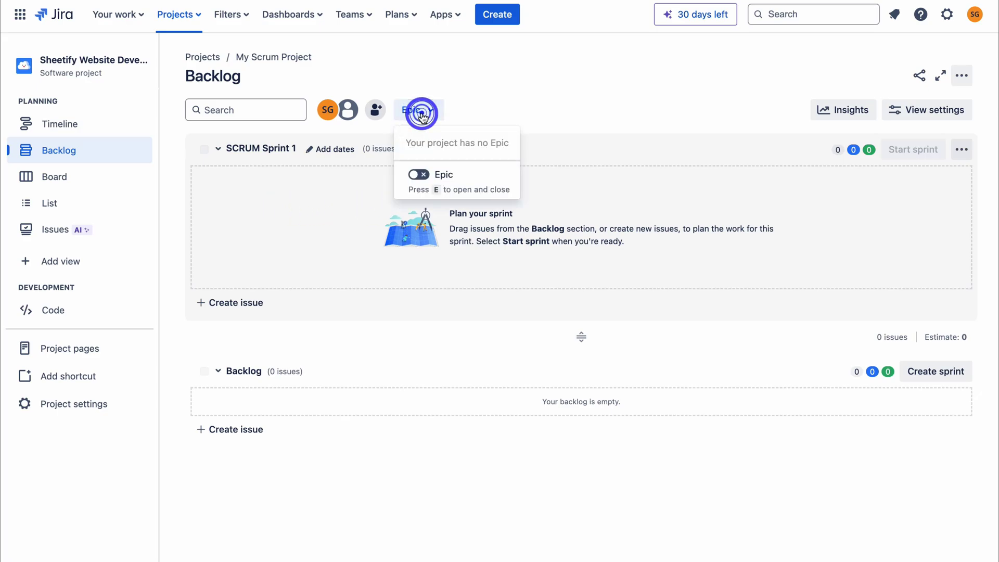
left_click(419, 175)
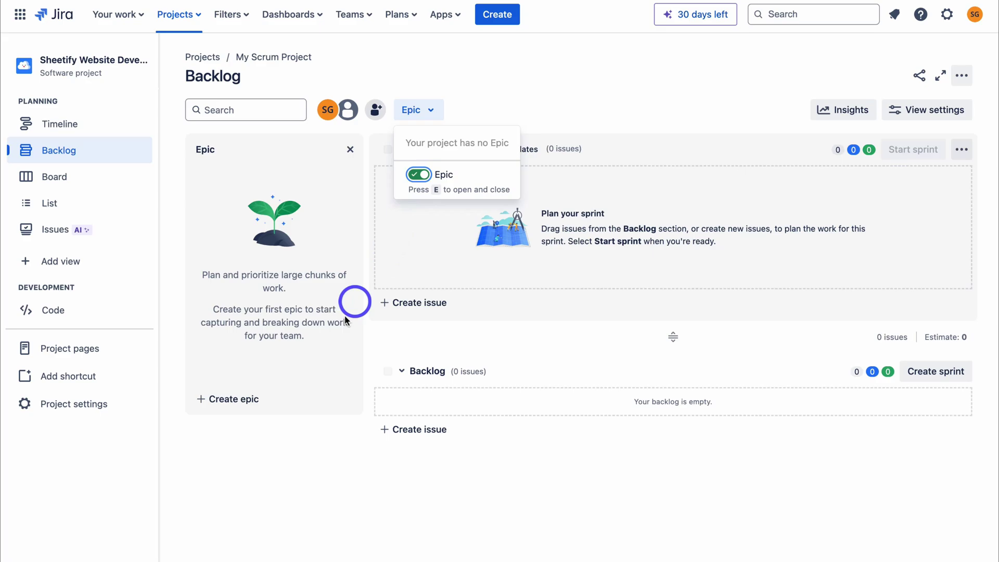
left_click(248, 398)
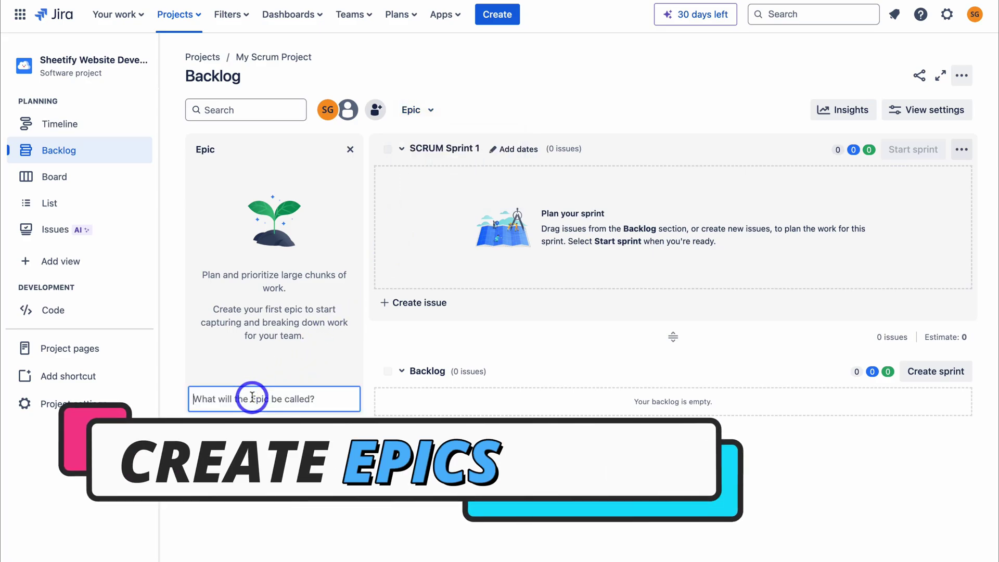
type("Improve Customer Service")
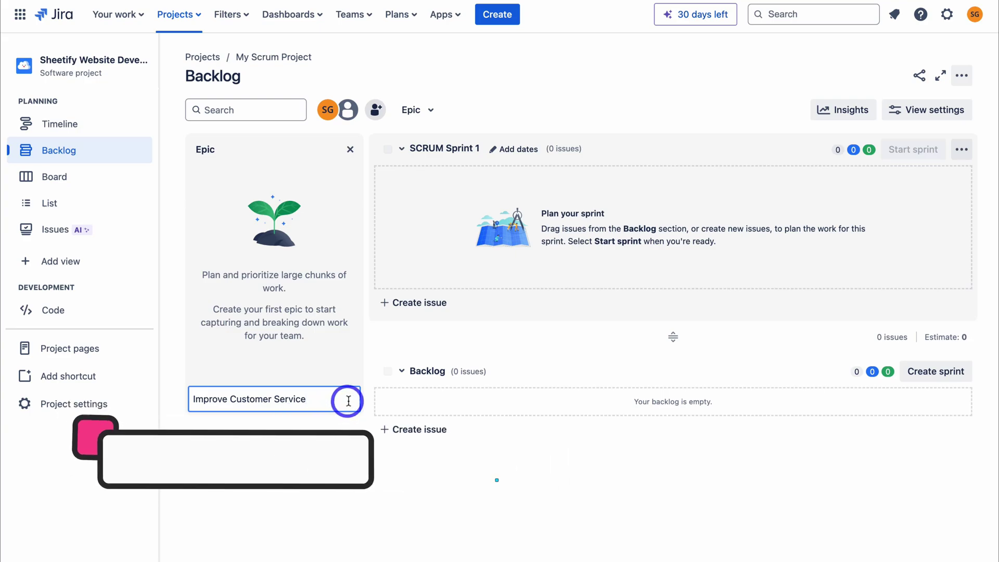
key("Return")
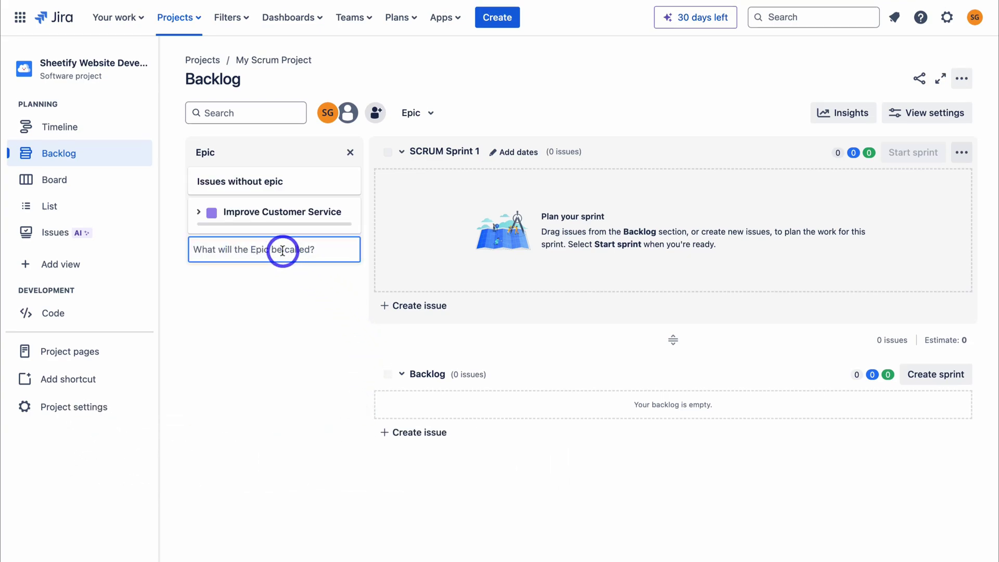
Step: Start a new issue of type Epic with the summary Increase Product Page Conversions
left_click(497, 17)
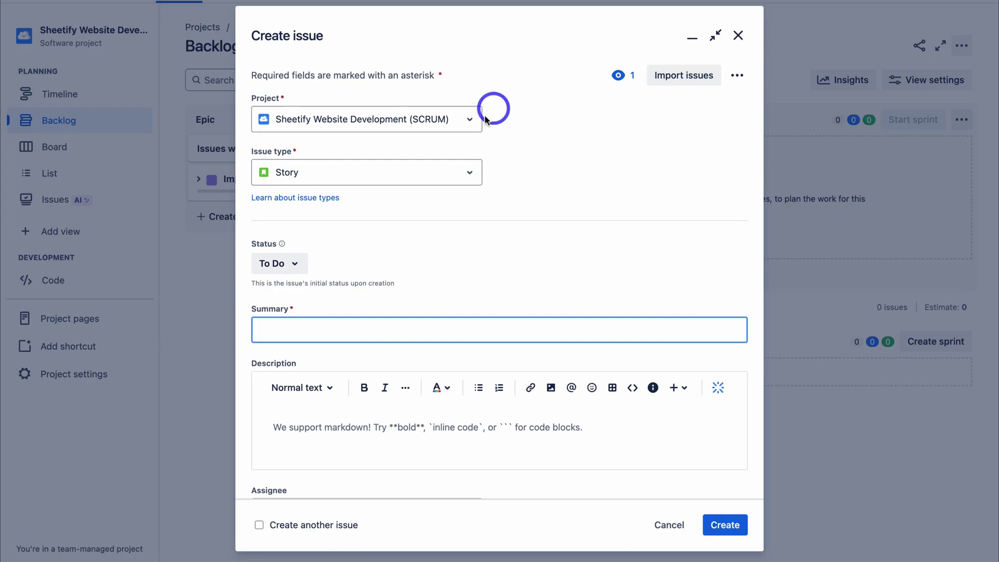
left_click(464, 173)
left_click(440, 269)
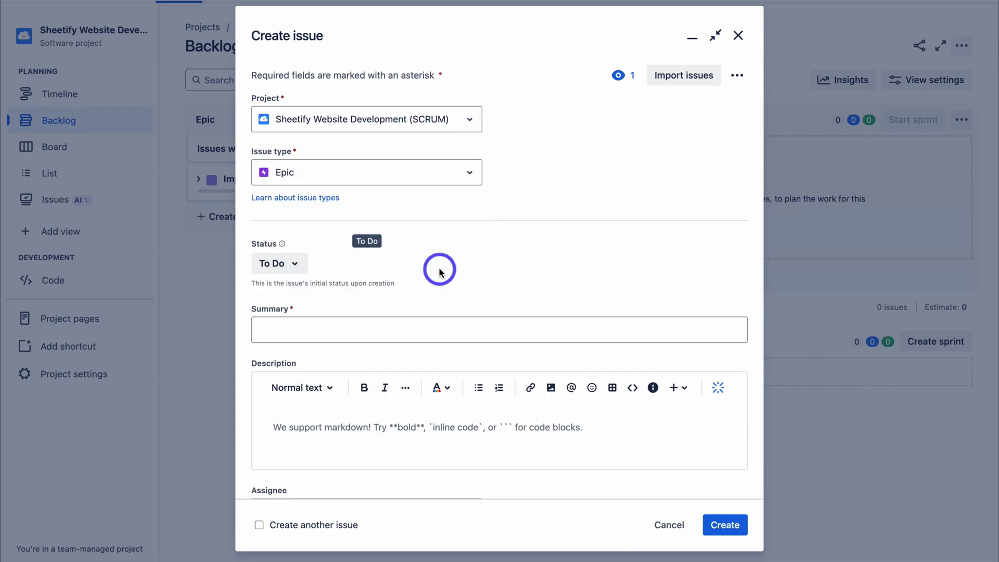
left_click(332, 334)
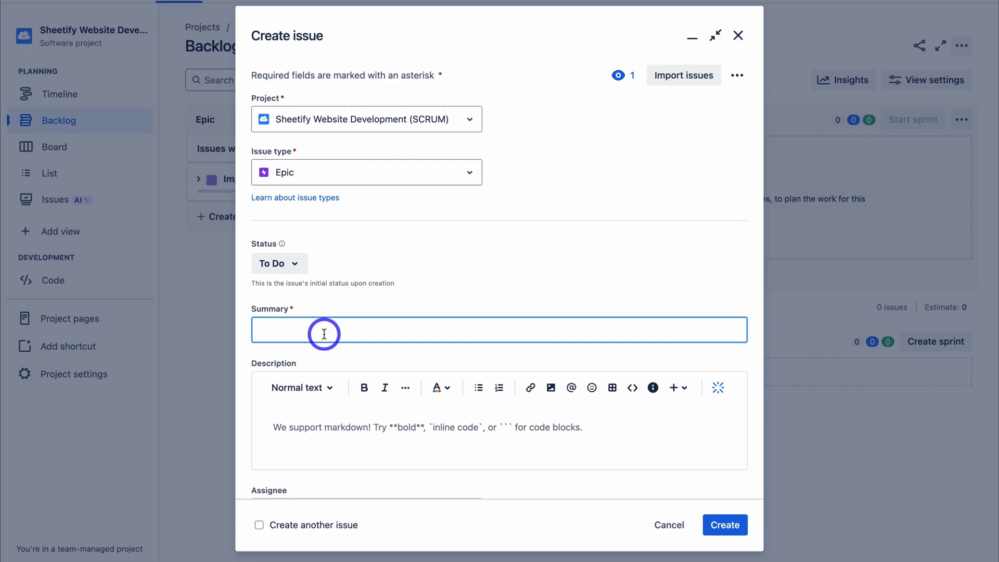
type("Increase Product Page Conversions")
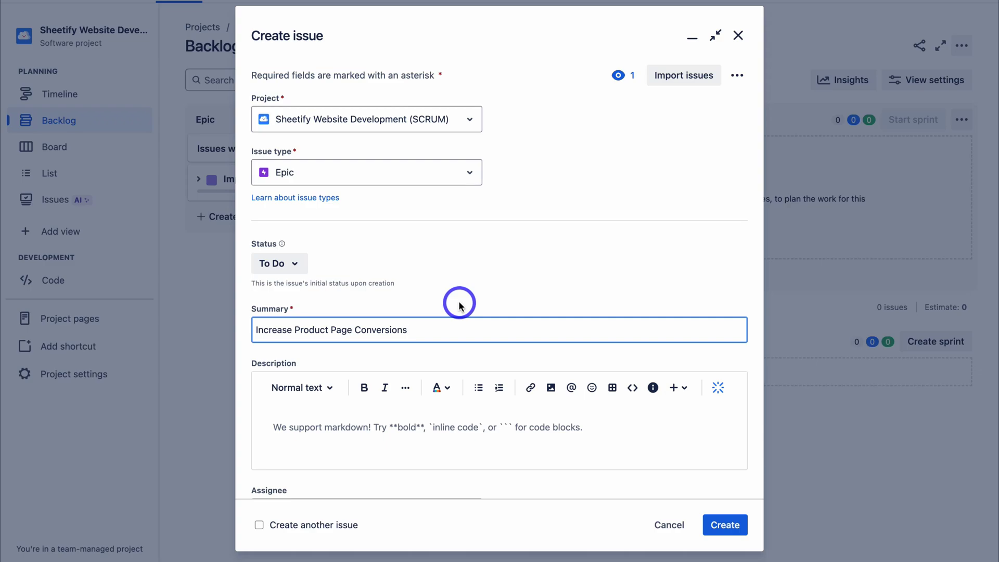
Step: Describe the epic as "The focus is to increase our Sheetify CRM product page conversions from 2.2 - 2.8%." and assign it to yourself
scroll(460, 306, "down", 3)
left_click(348, 277)
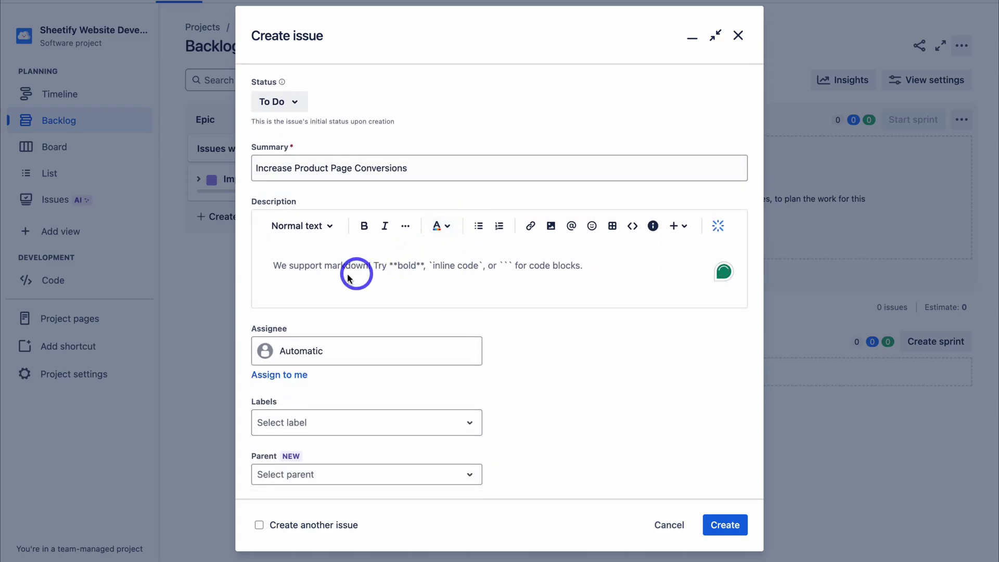
type("The focus is to increase our Sheetify CRM product page conversions from 2.2 - 2.8%.")
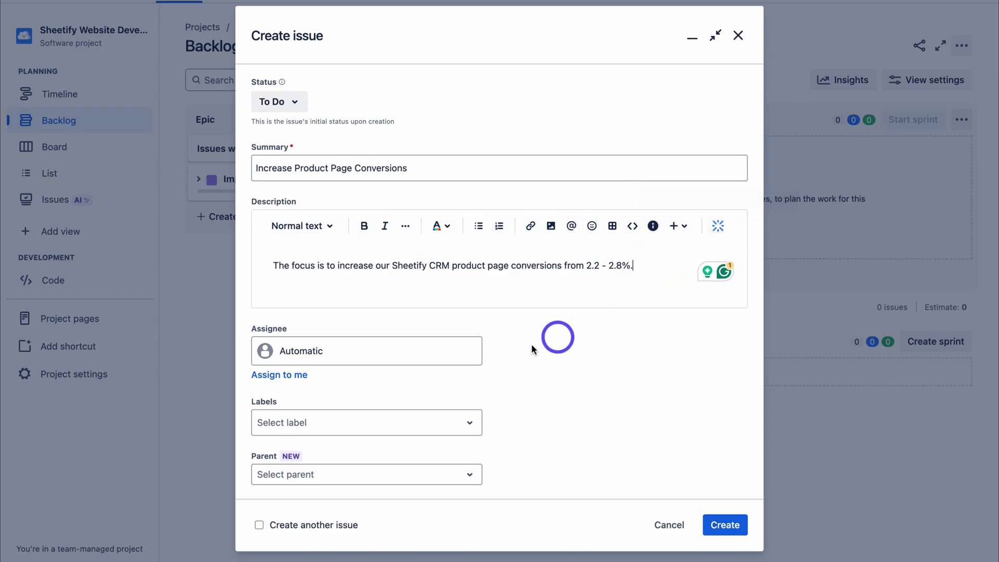
left_click(290, 376)
scroll(388, 379, "down", 6)
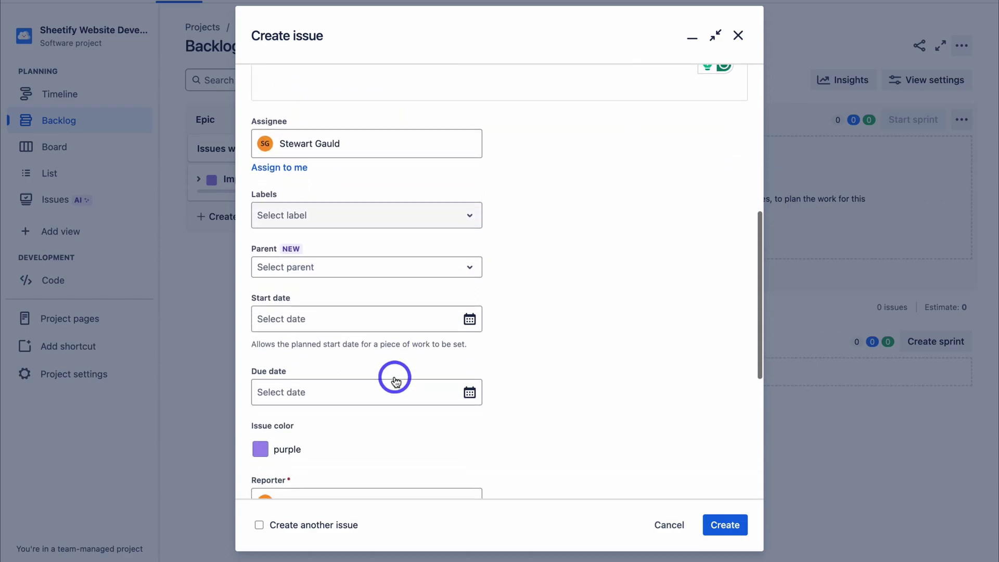
Step: Set the new epic's start date to 6/1/2024 and its due date to 6/30/2024, and create the epic
left_click(292, 100)
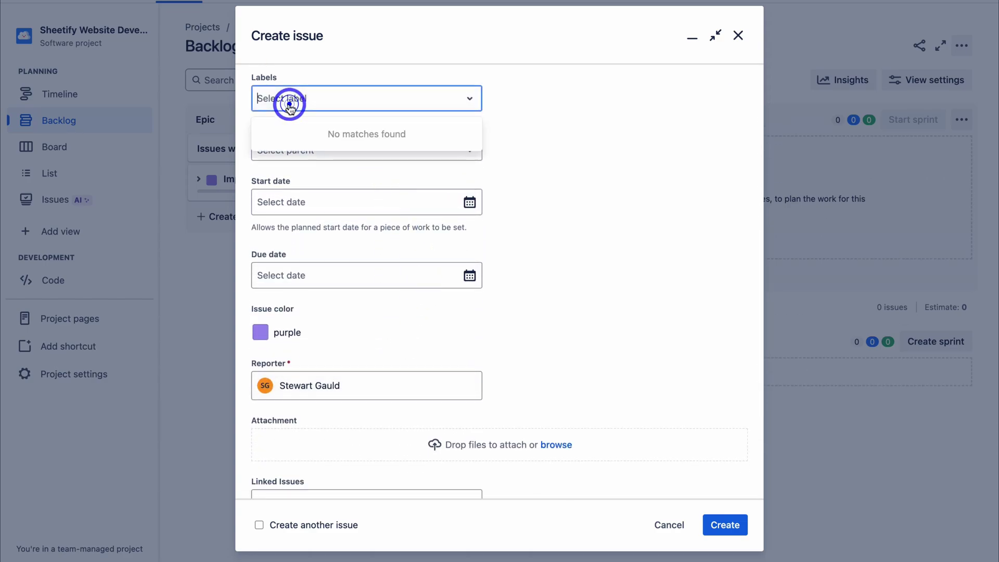
left_click(293, 99)
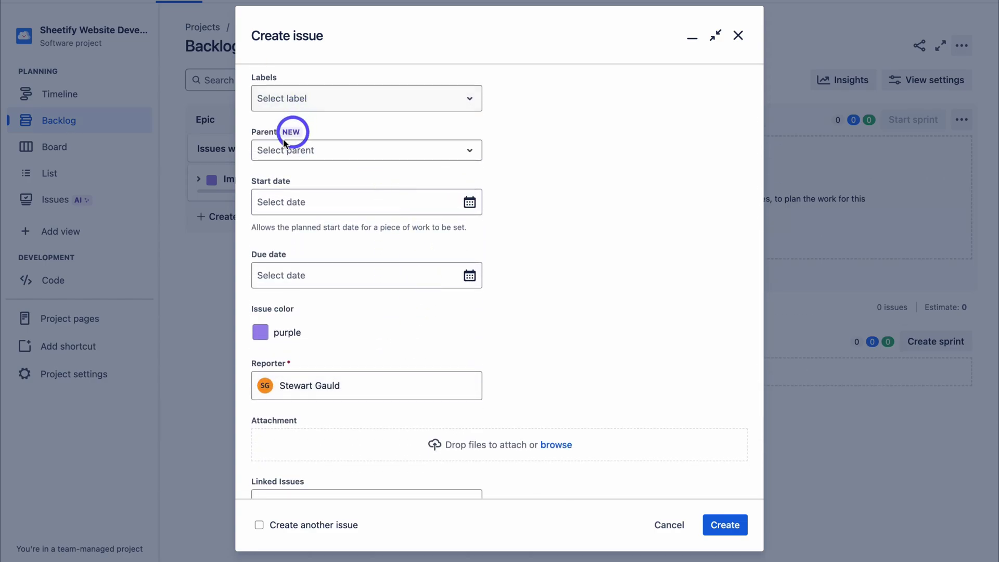
left_click(291, 201)
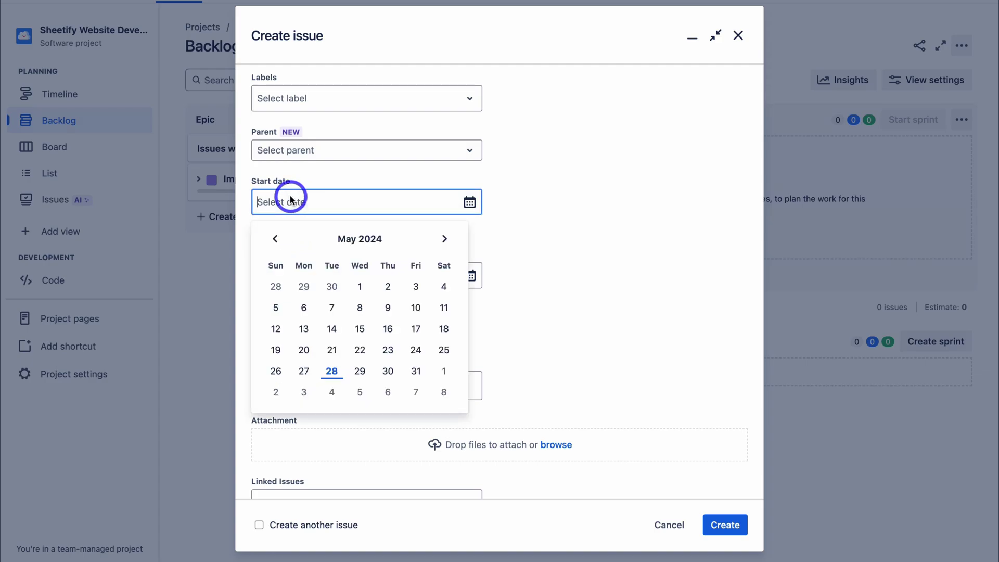
left_click(444, 371)
left_click(332, 275)
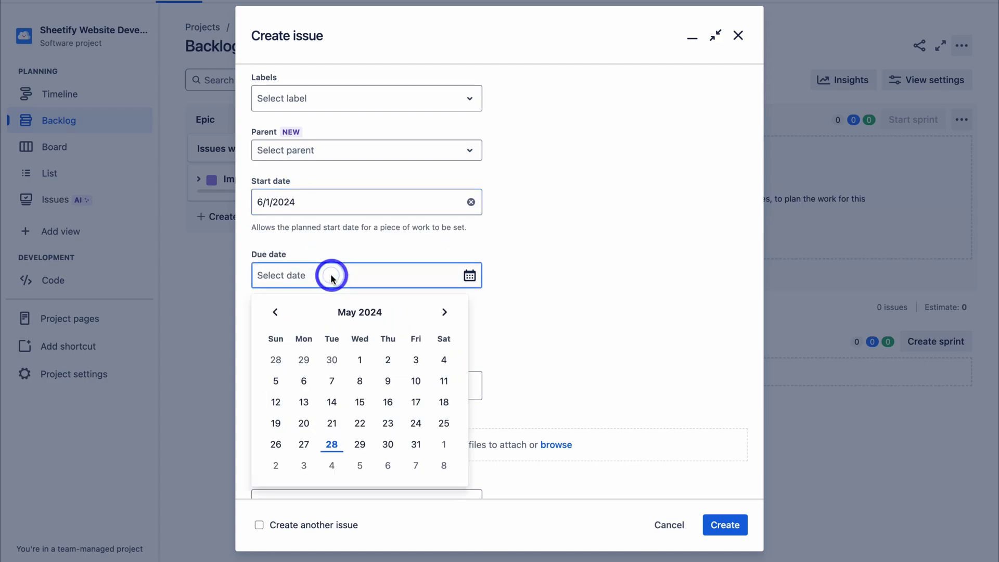
left_click(443, 311)
left_click(276, 465)
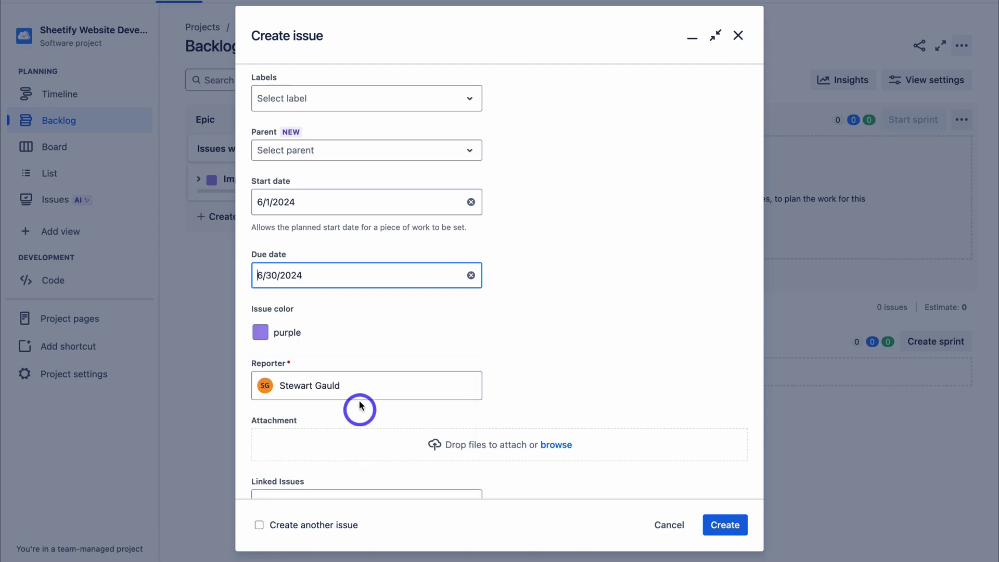
scroll(397, 392, "down", 4)
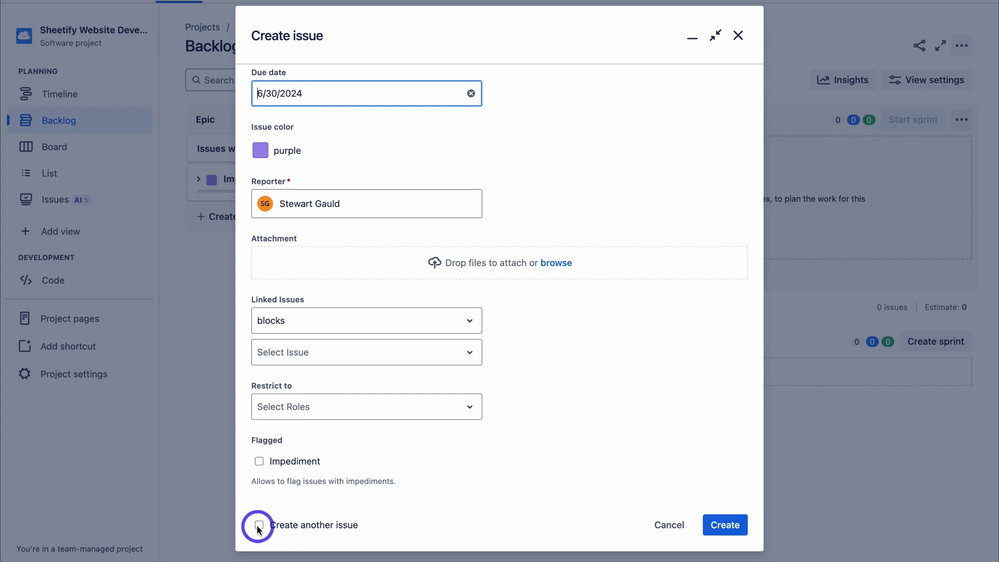
left_click(726, 526)
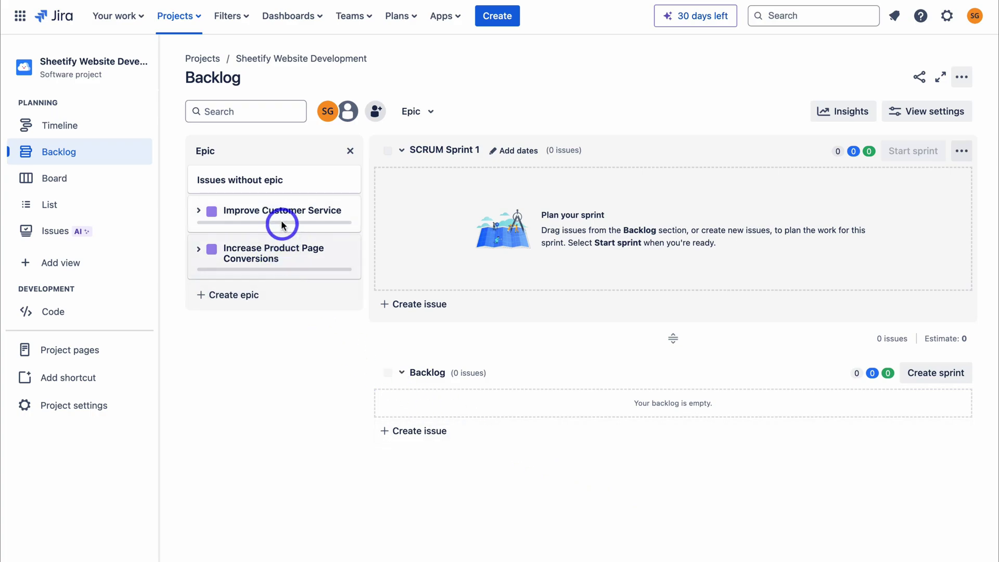
Step: Expand the Improve Customer Service epic and review its full details, including the assignee and date fields
left_click(198, 211)
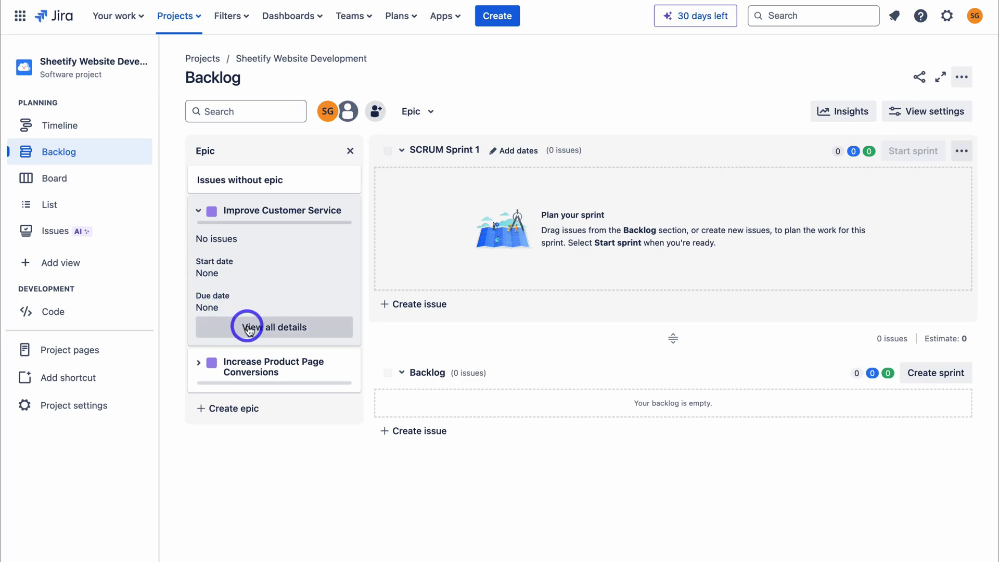
left_click(305, 328)
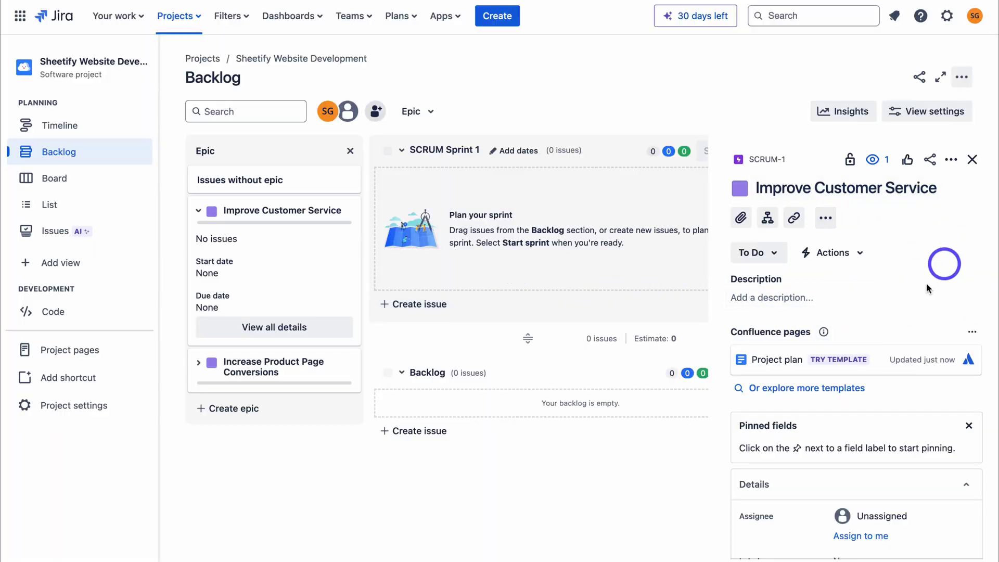
scroll(915, 289, "down", 5)
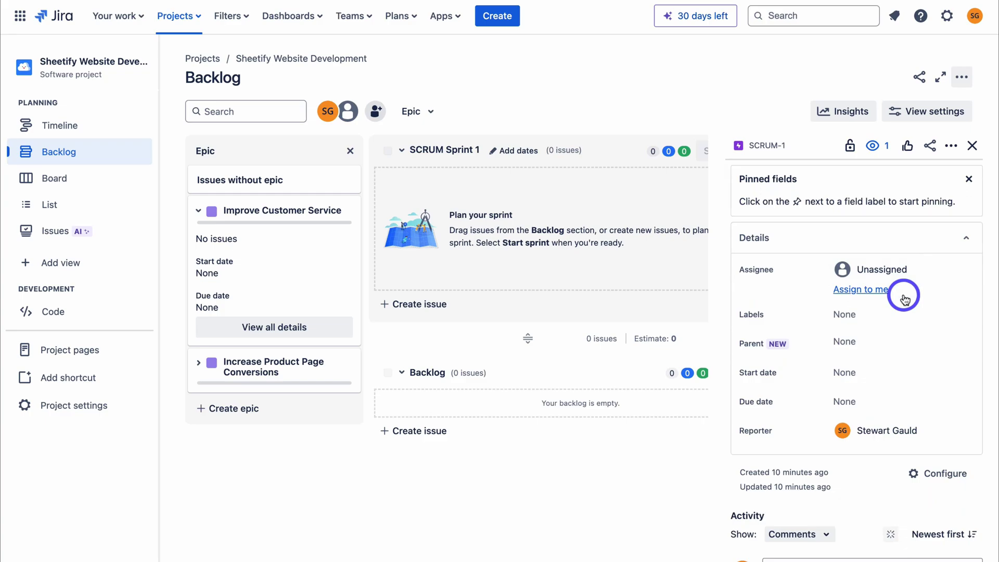
scroll(904, 299, "up", 5)
left_click(970, 159)
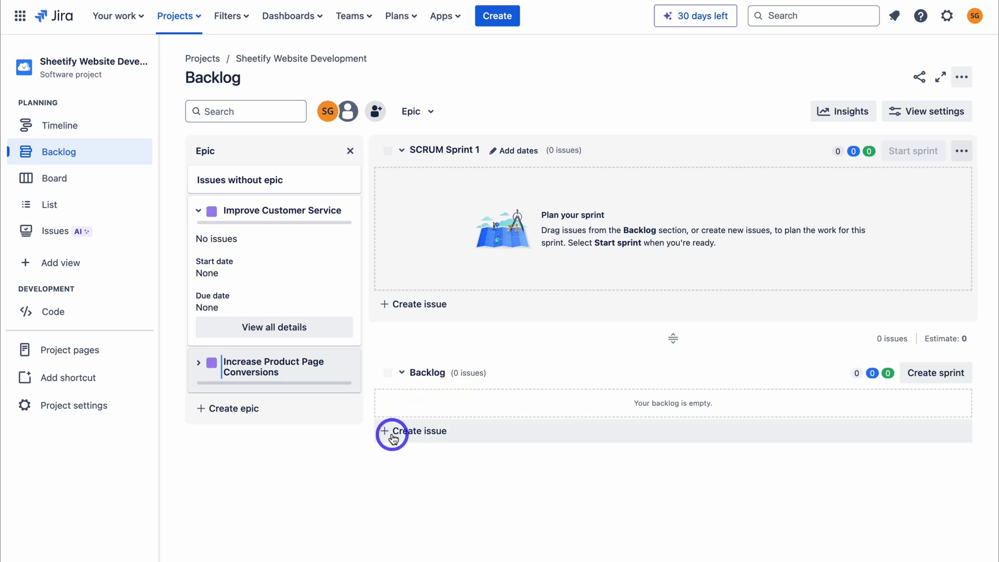
Step: Create a story in the backlog named "Provide live chat as a feature"
left_click(442, 430)
left_click(414, 431)
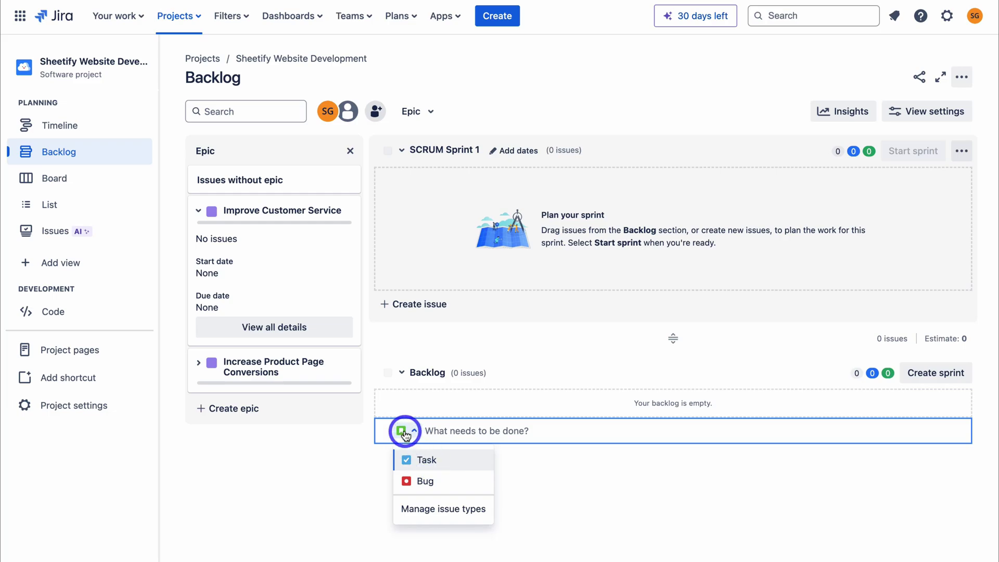
left_click(458, 428)
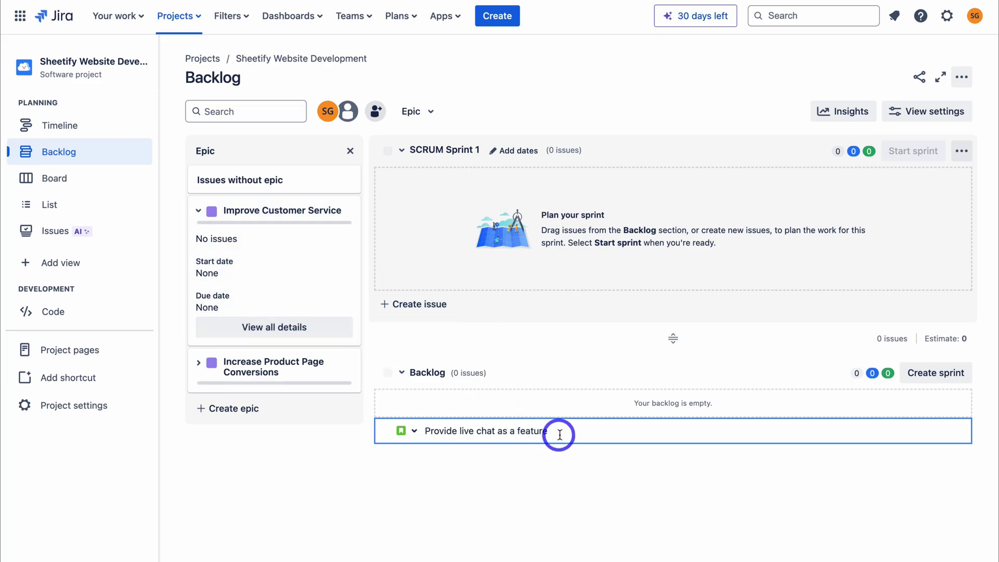
key("Return")
Step: Add two more backlog stories: "Create a video based knowledge base" and "Create a review based system for collecting and showing reviews"
type("Create a video based knowledge base")
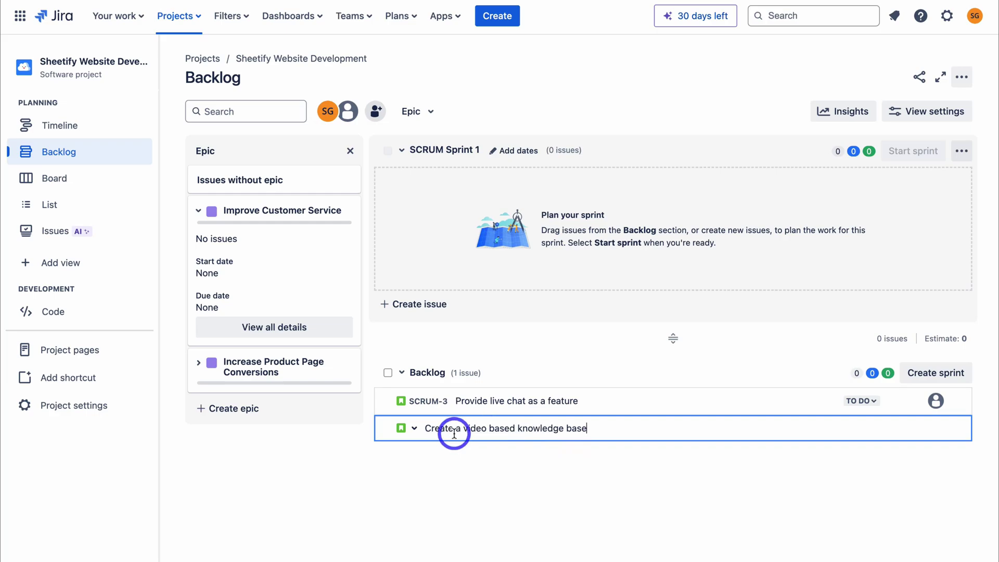
left_click(601, 453)
left_click(455, 455)
type("Create a review based system for collecting and showing reviews")
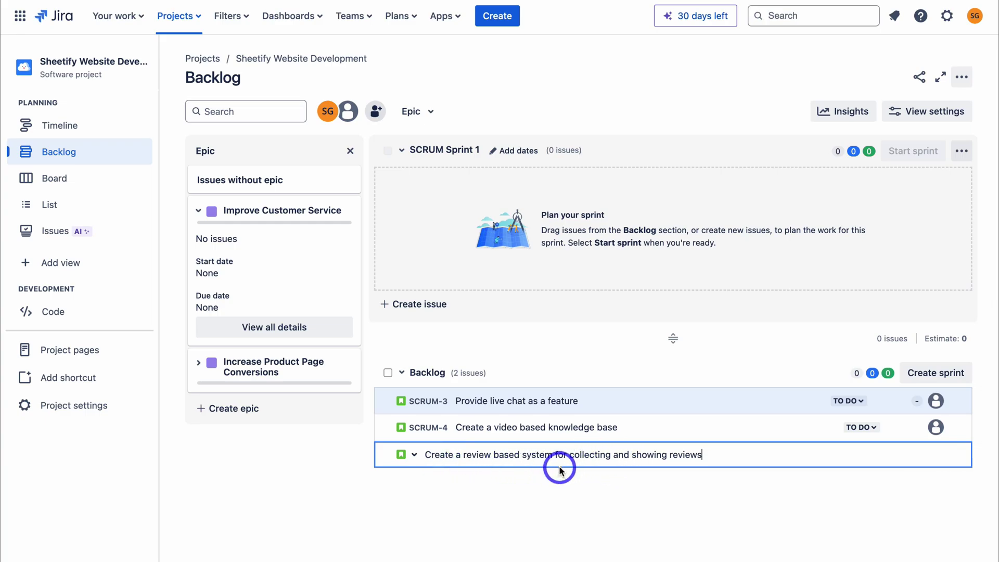
key("Return")
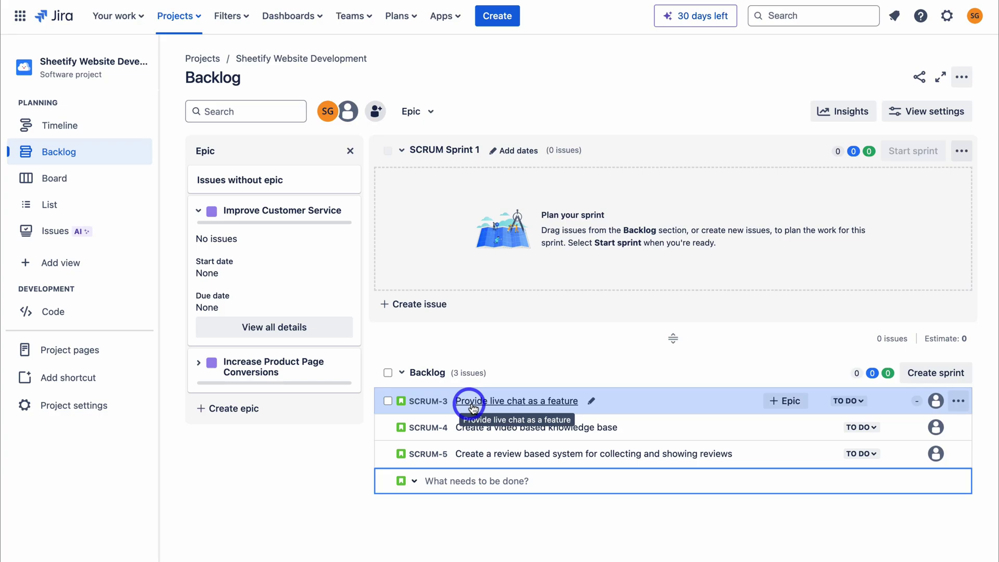
Step: Link the live chat story and the video based knowledge base story to the Improve Customer Service epic
left_click(656, 402)
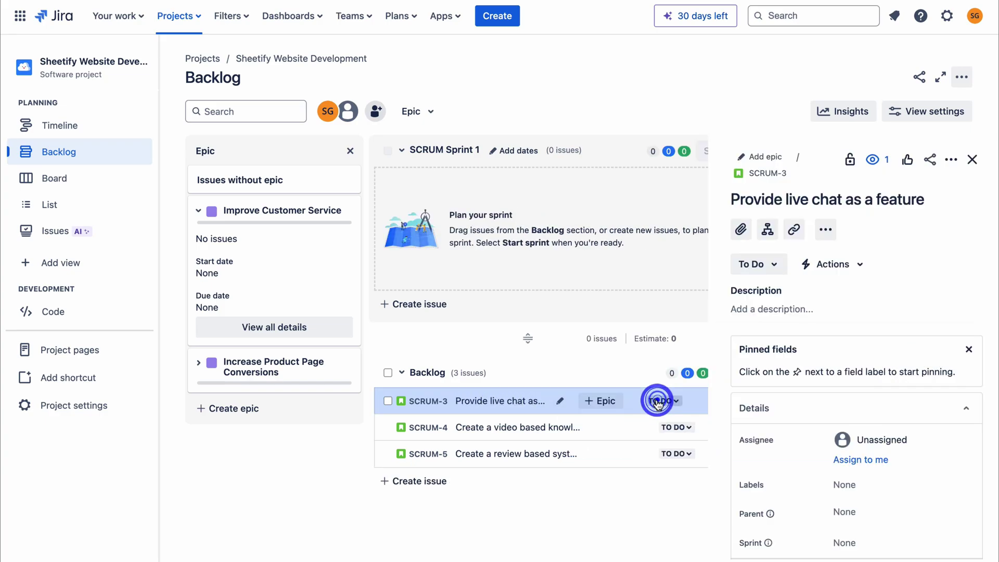
left_click(749, 156)
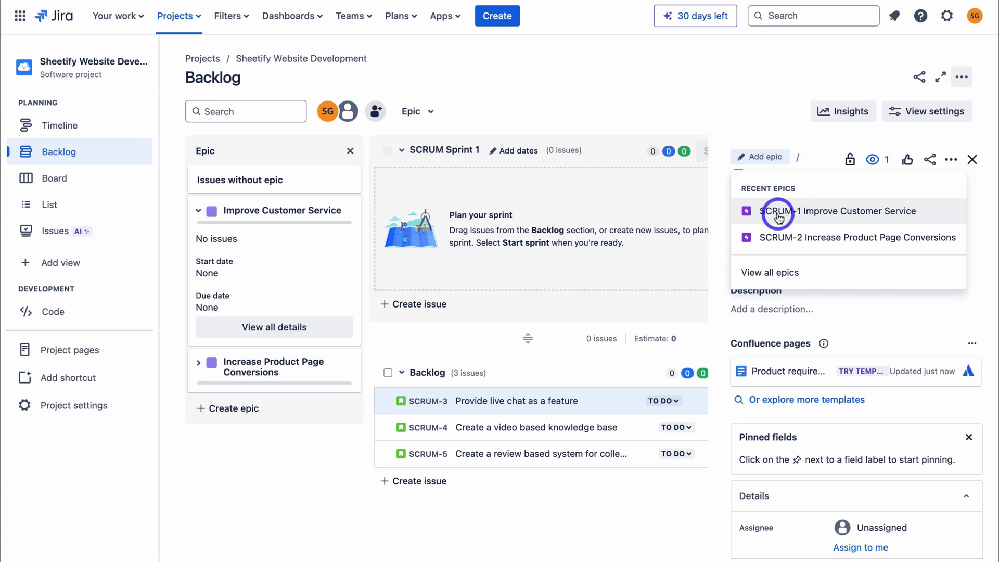
left_click(828, 212)
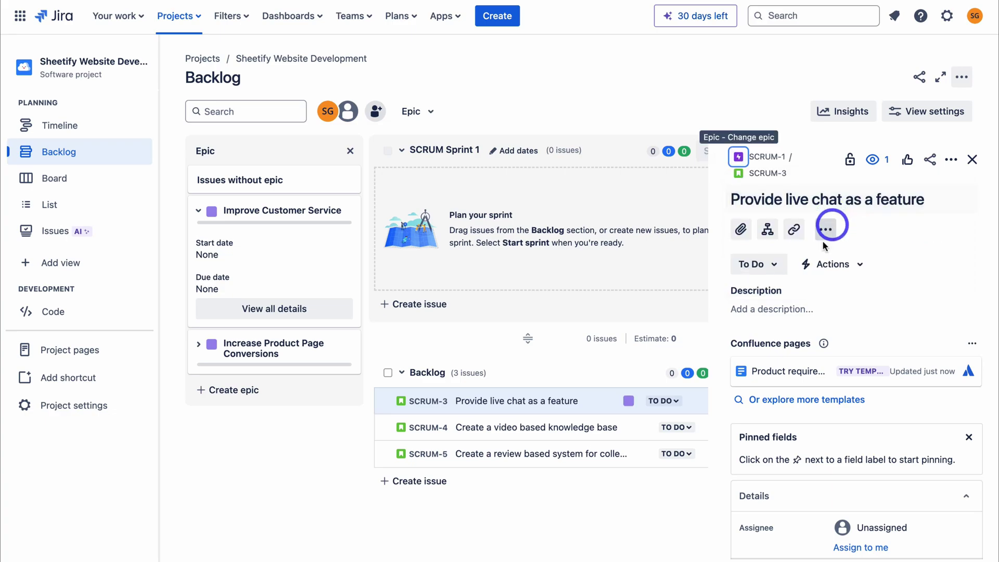
left_click(580, 426)
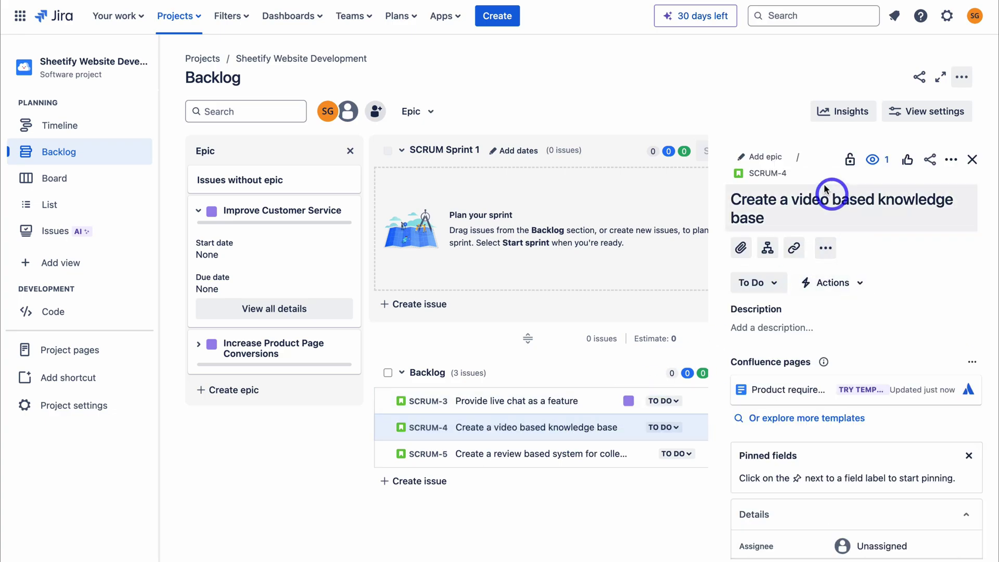
left_click(750, 157)
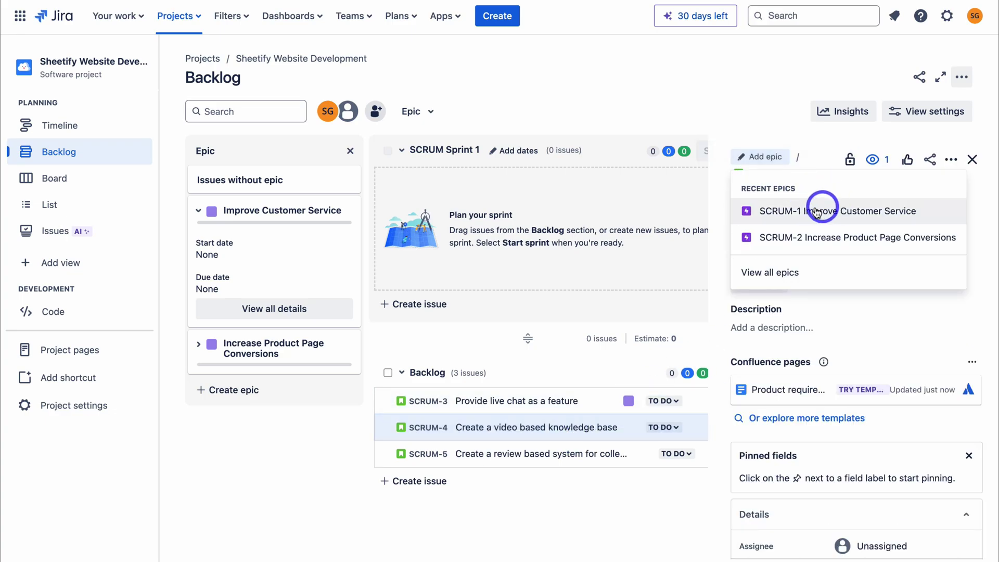
left_click(854, 210)
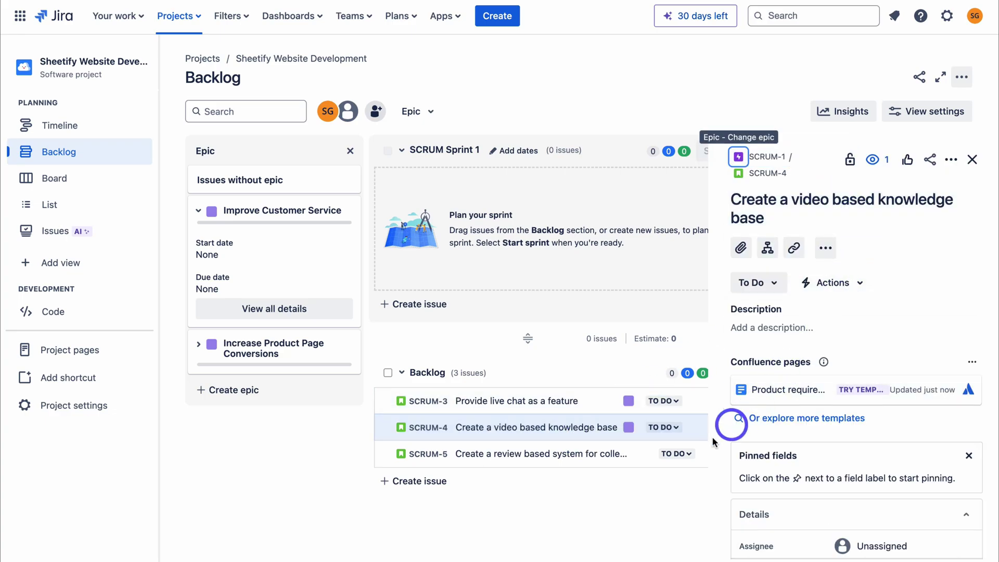
Step: Link the review based system story to the Increase Product Page Conversions epic
left_click(533, 454)
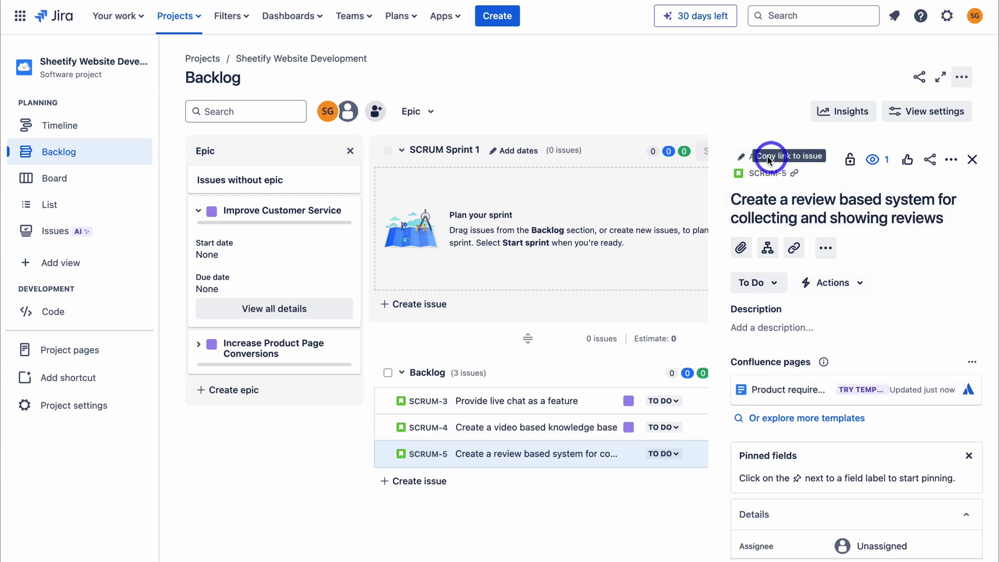
left_click(750, 157)
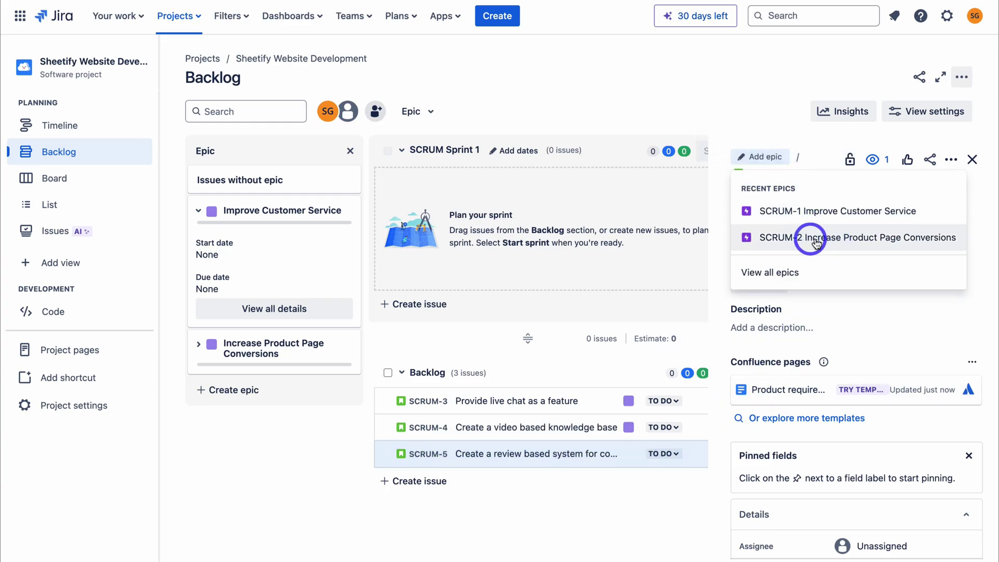
left_click(888, 239)
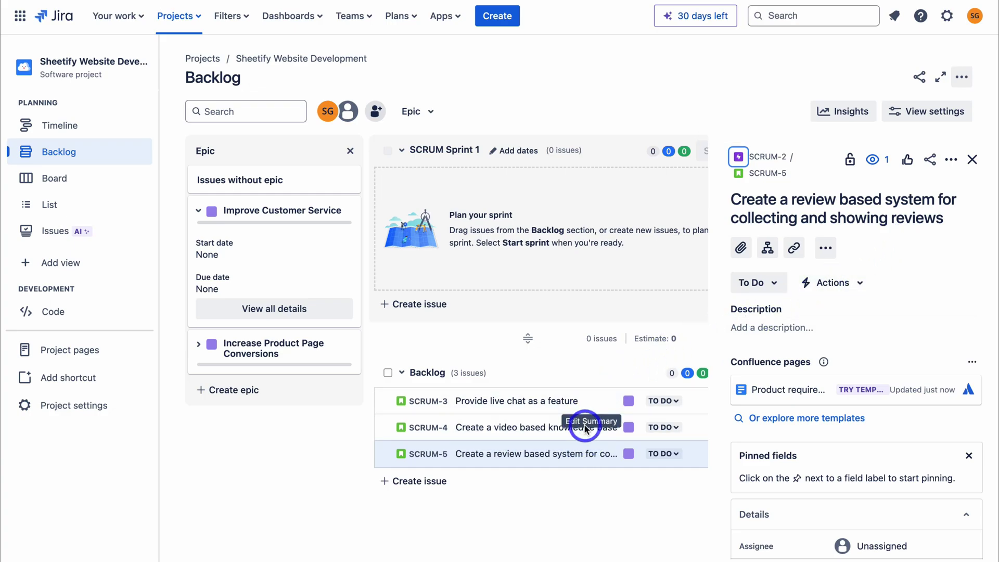
Step: Collapse the Improve Customer Service epic and change the Increase Product Page Conversions epic's color to light green
mouse_move(283, 221)
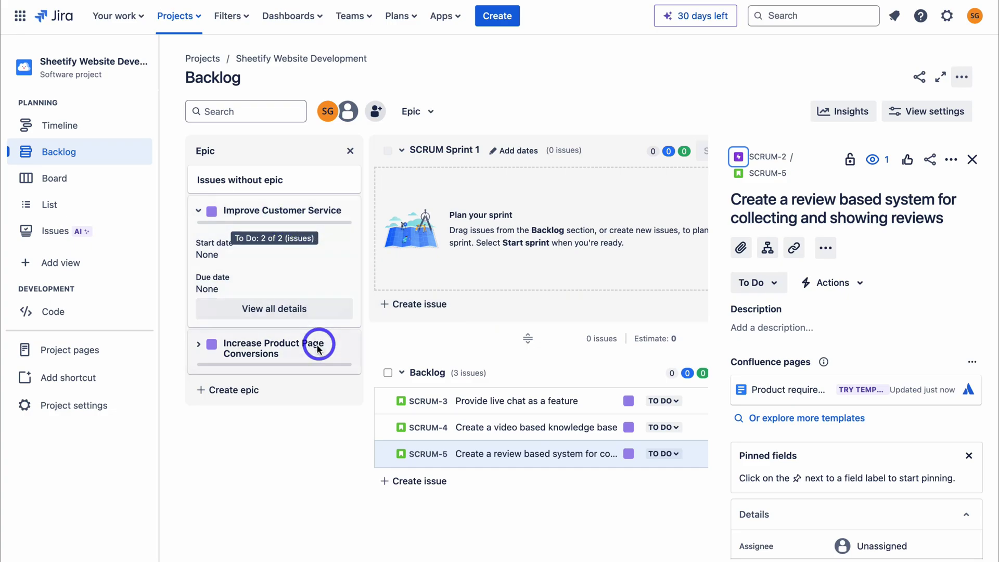
left_click(199, 211)
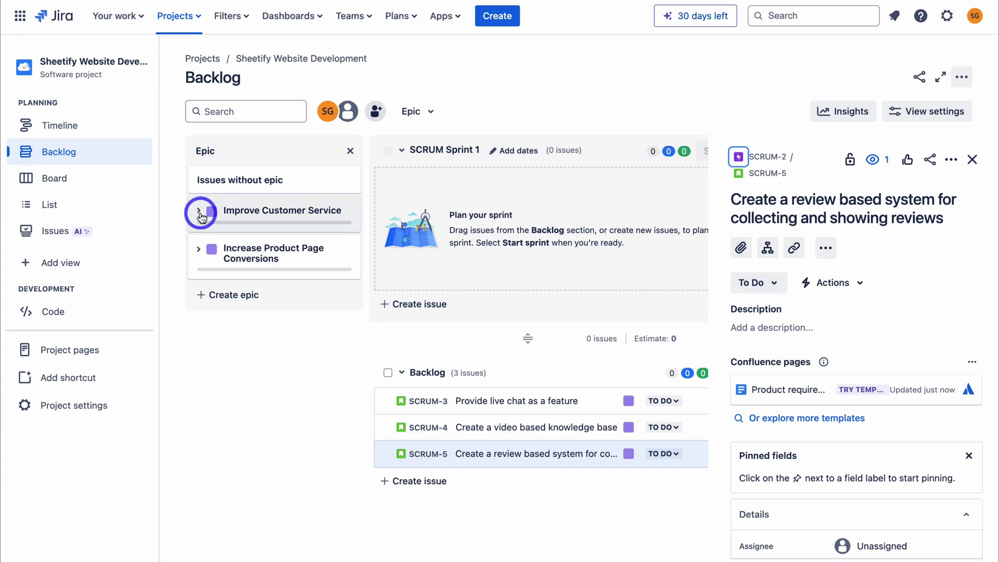
left_click(198, 249)
left_click(281, 363)
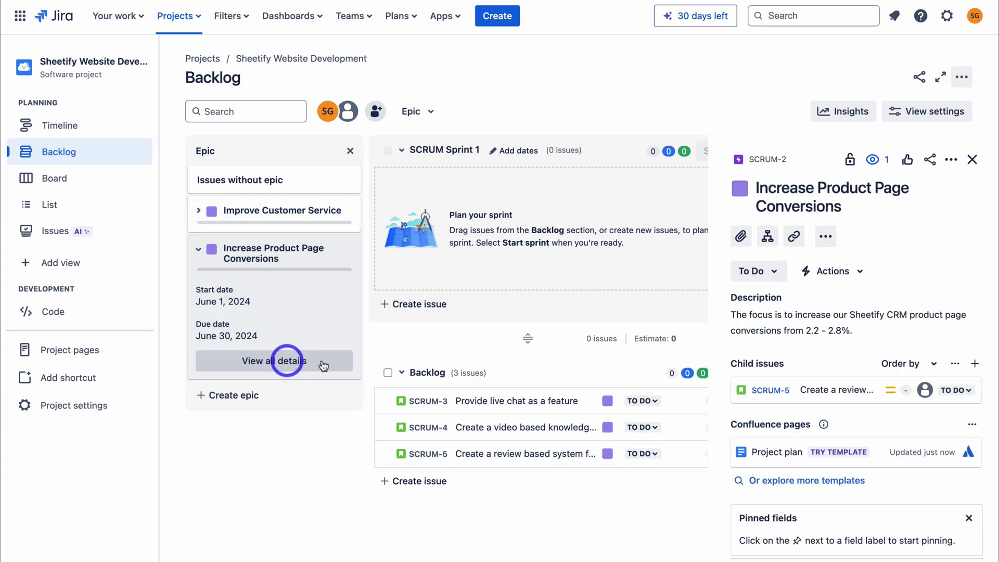
left_click(740, 190)
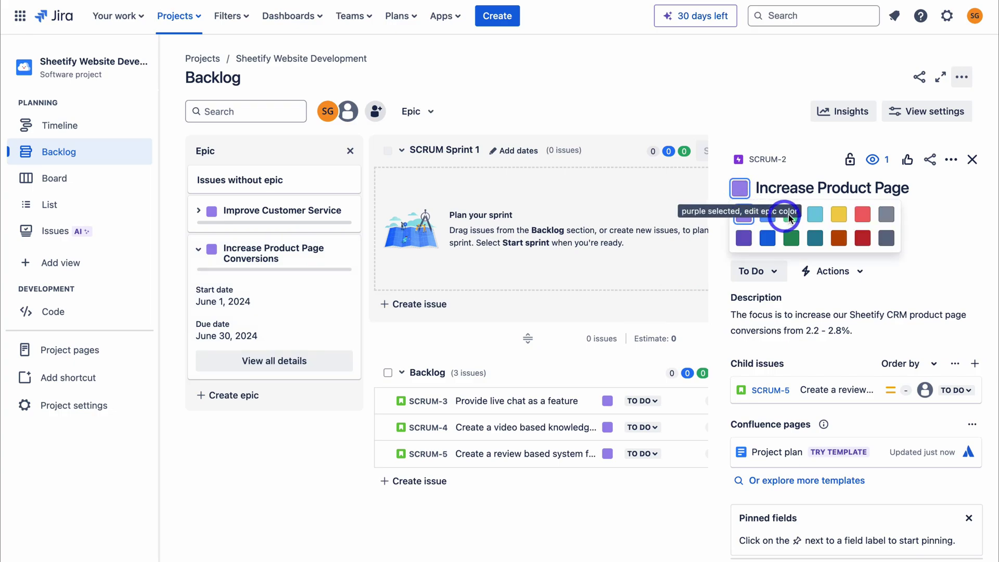
left_click(791, 215)
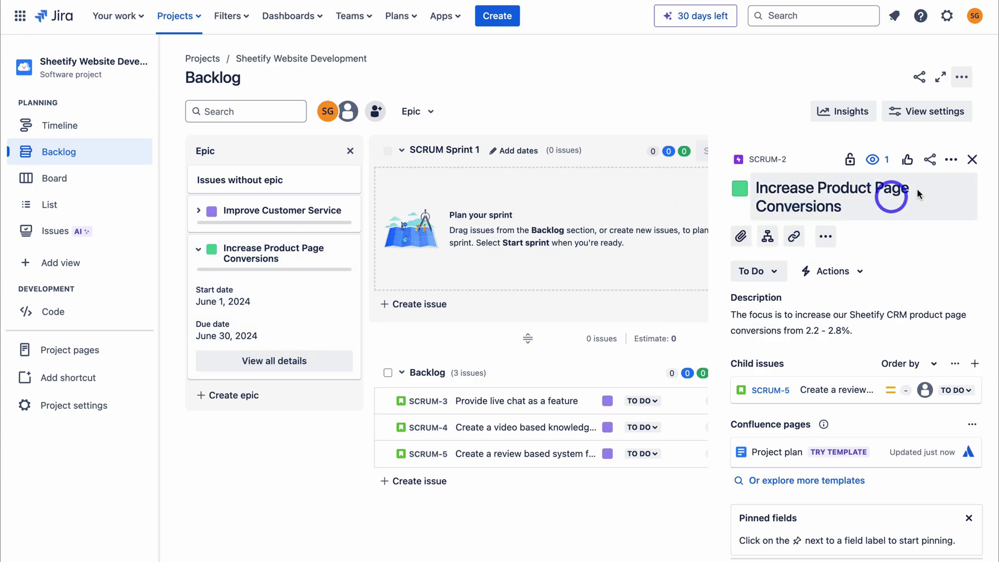
left_click(973, 160)
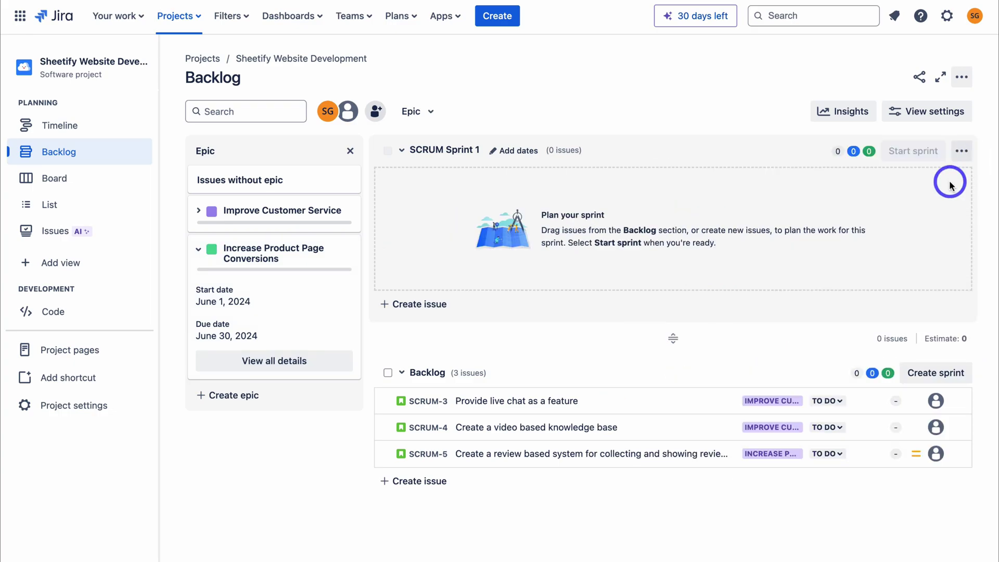
Step: Open the live chat story in full-screen view and examine its assignee, parent, sprint and story point fields
left_click(704, 401)
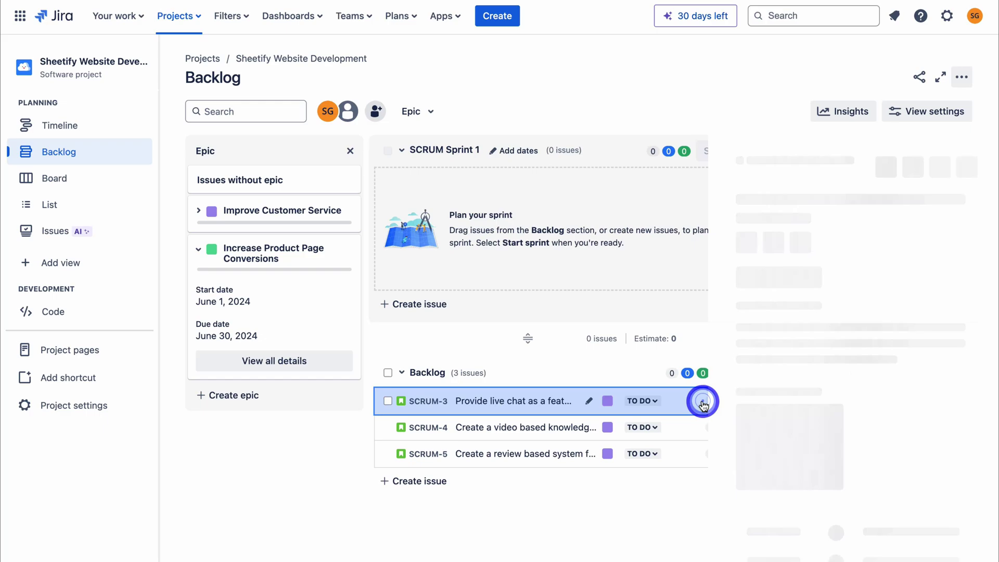
left_click(940, 76)
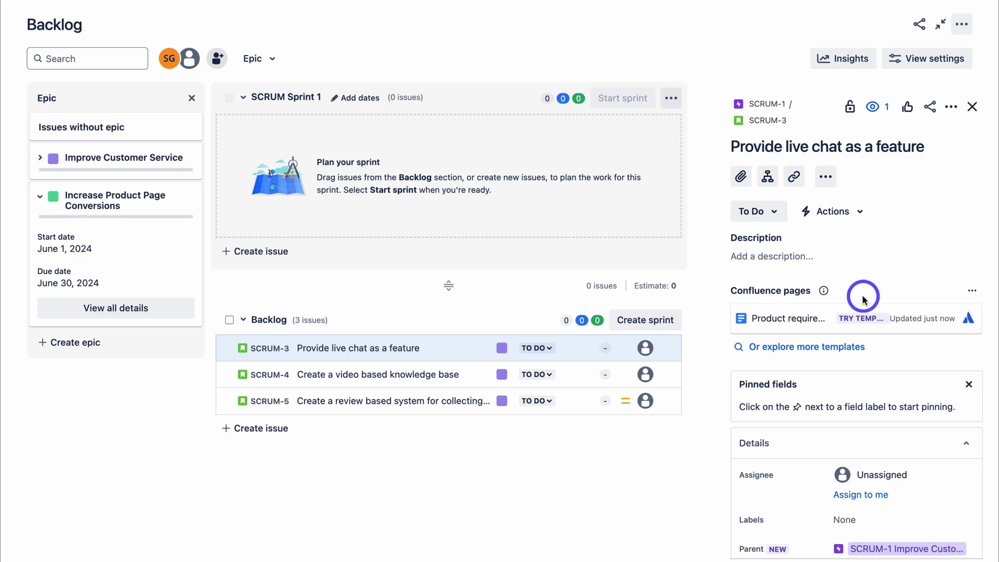
scroll(864, 294, "down", 5)
scroll(864, 294, "up", 3)
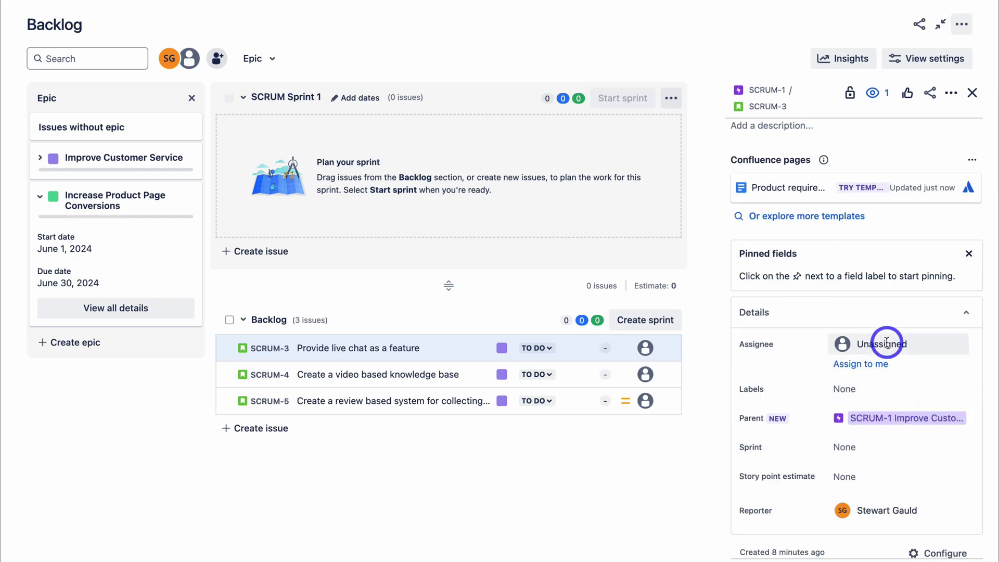
scroll(886, 342, "down", 2)
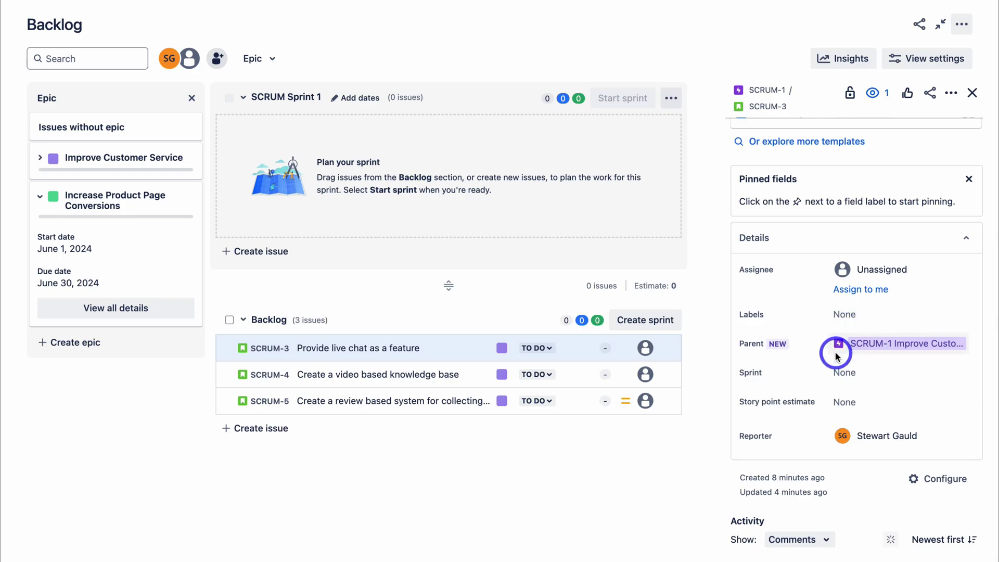
scroll(887, 378, "down", 1)
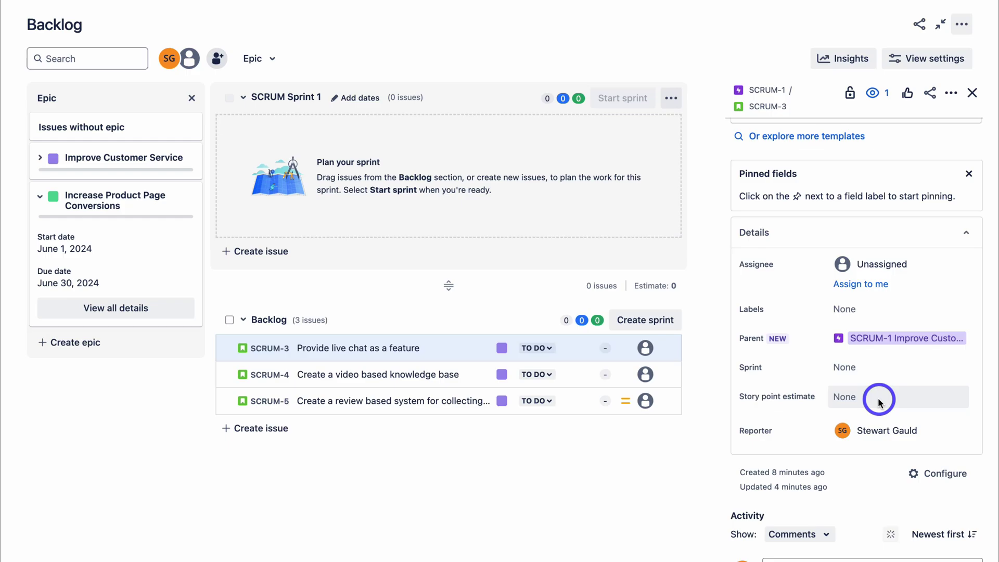
left_click(971, 94)
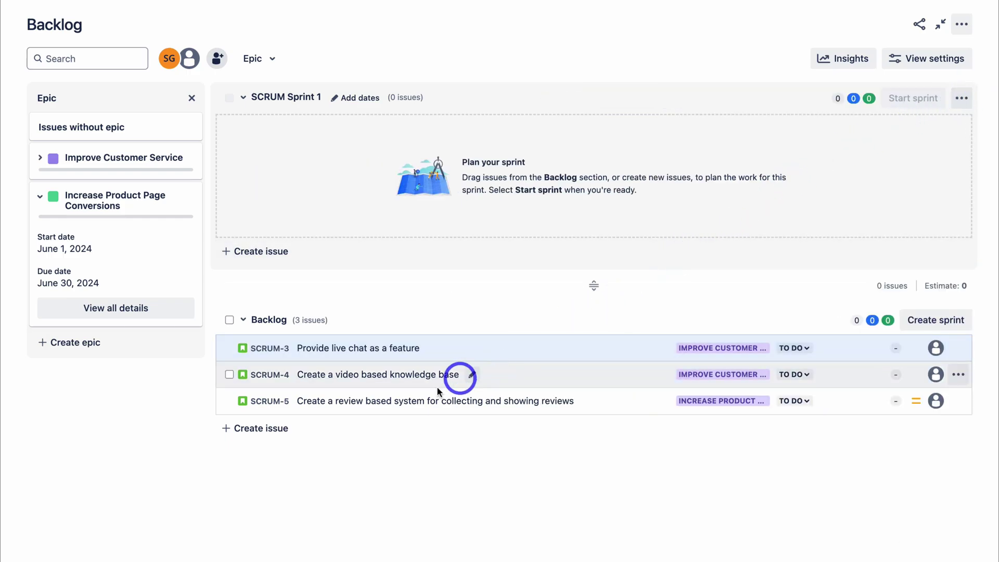
Step: Add two backlog tasks: "Add WhatsApp chat to our website" and "Add Facebook Messenger chat to our website"
left_click(283, 436)
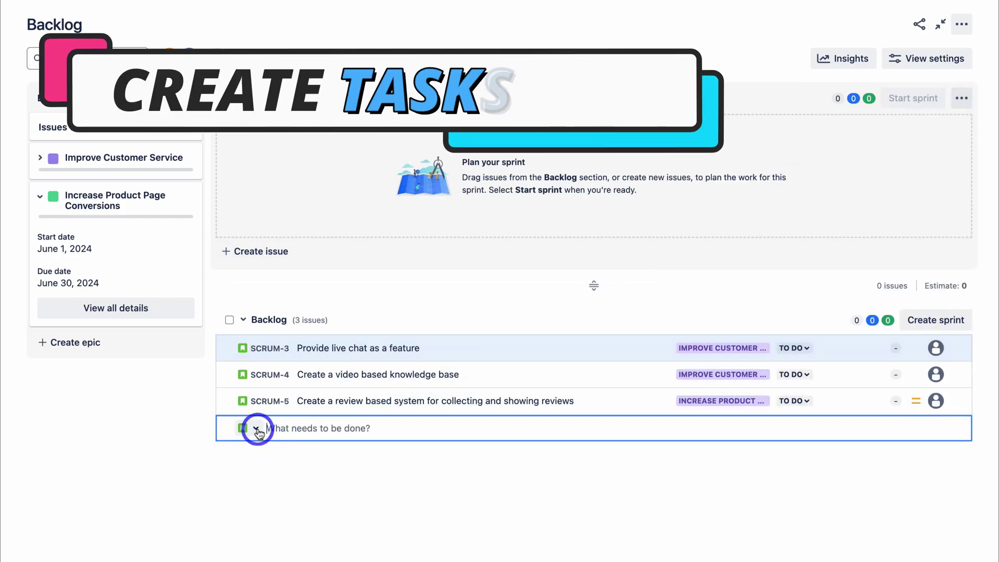
left_click(257, 430)
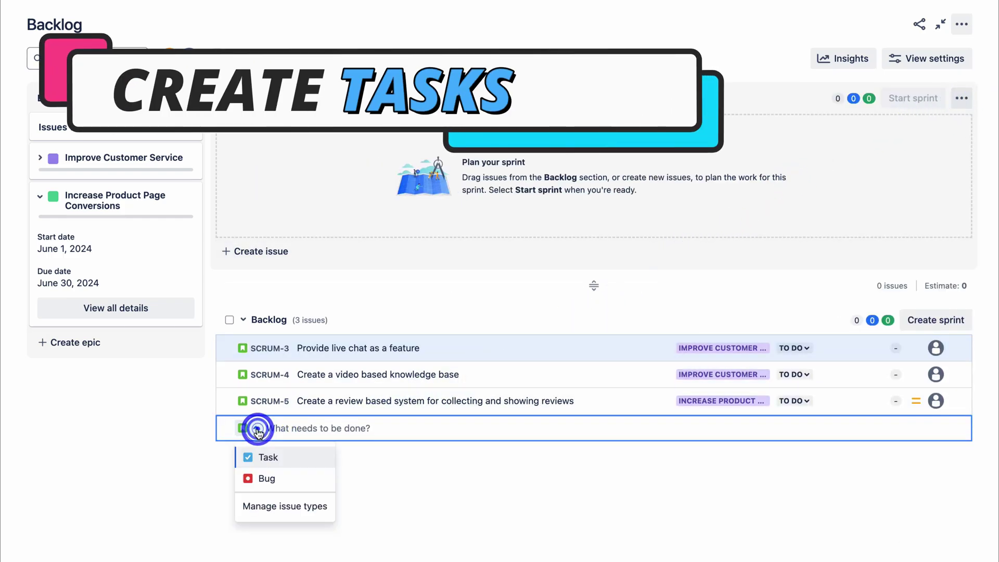
left_click(275, 457)
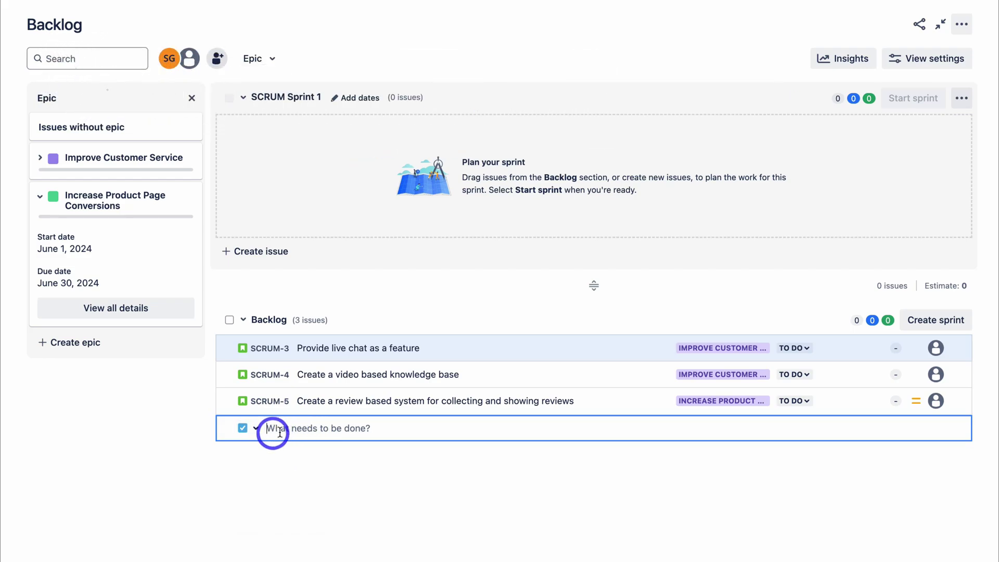
type("Add WhatsApp chat to our website")
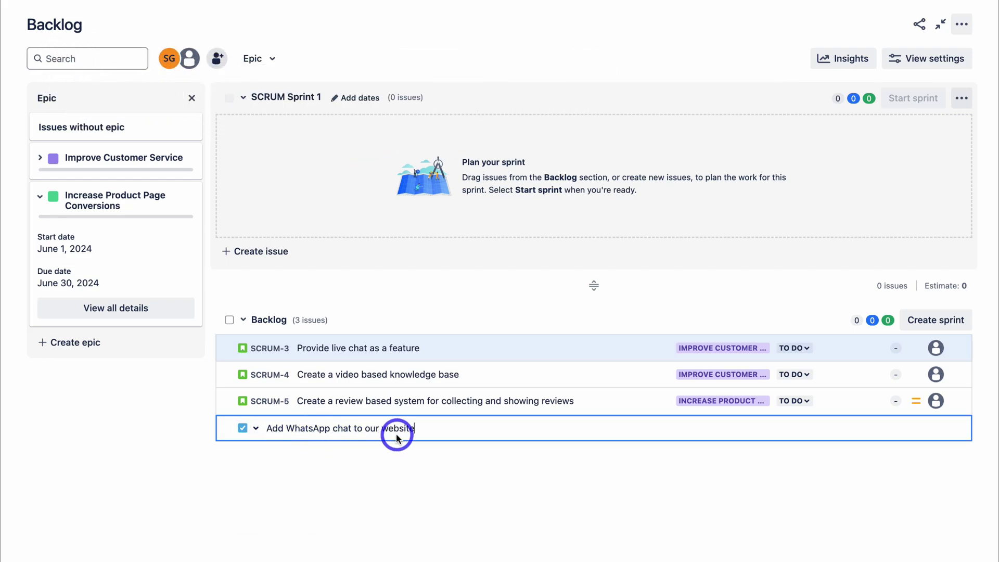
key("Return")
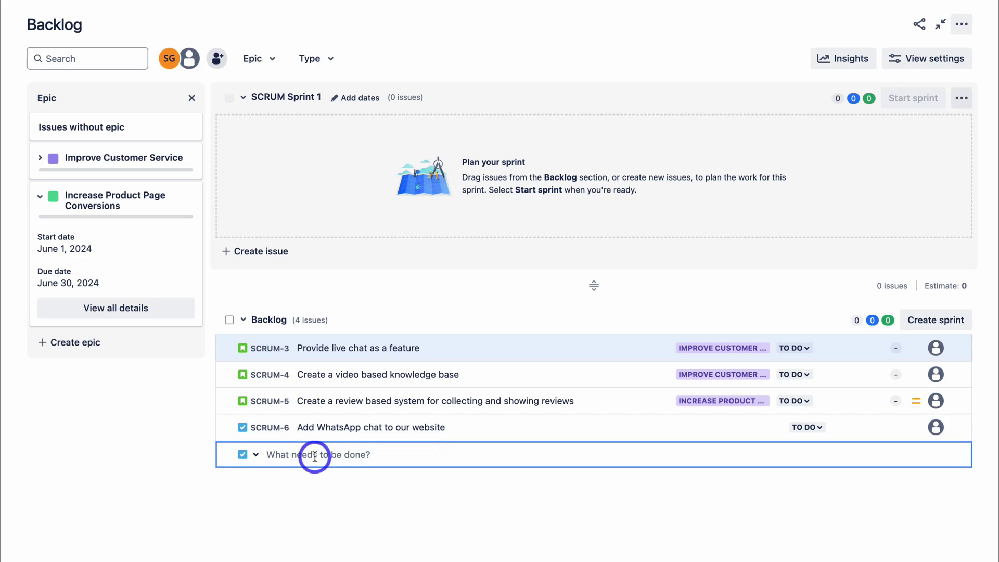
type("Add Facebook Messenger chat to our website")
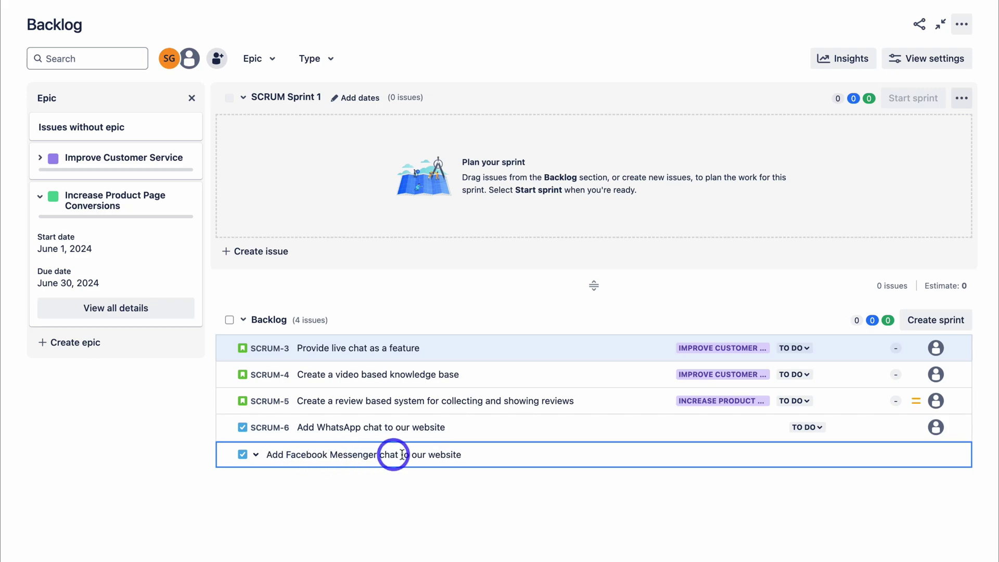
key("Return")
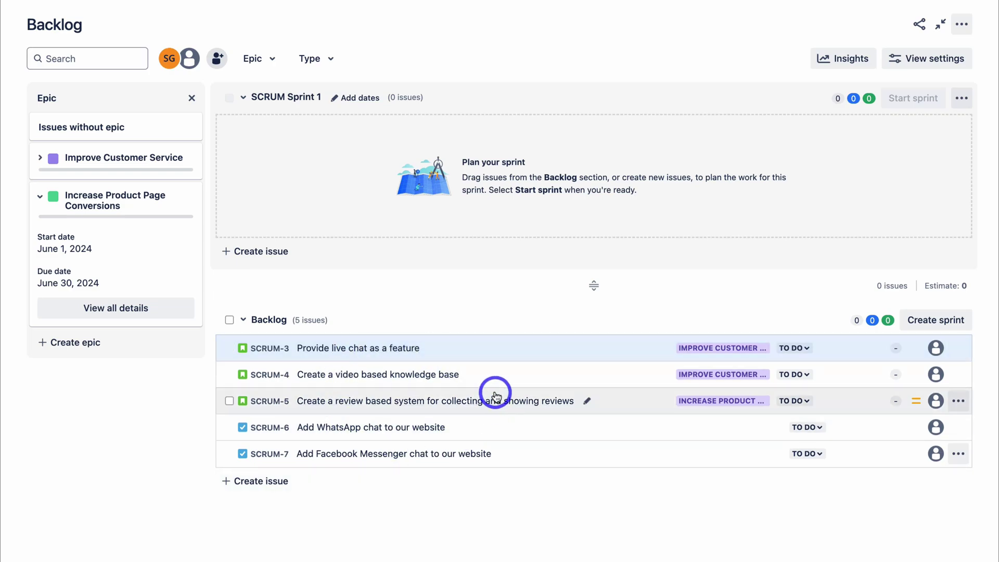
left_click(958, 454)
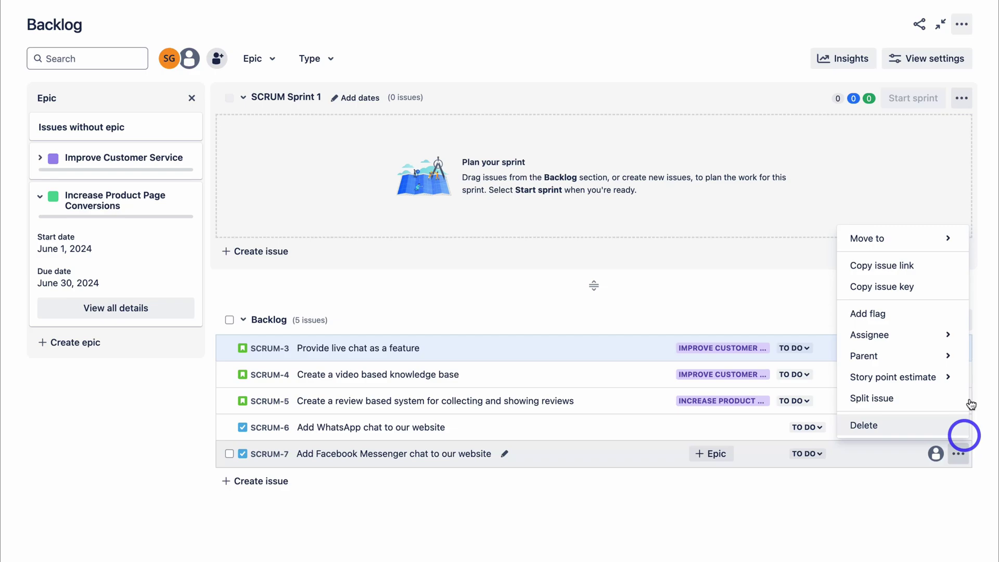
mouse_move(935, 243)
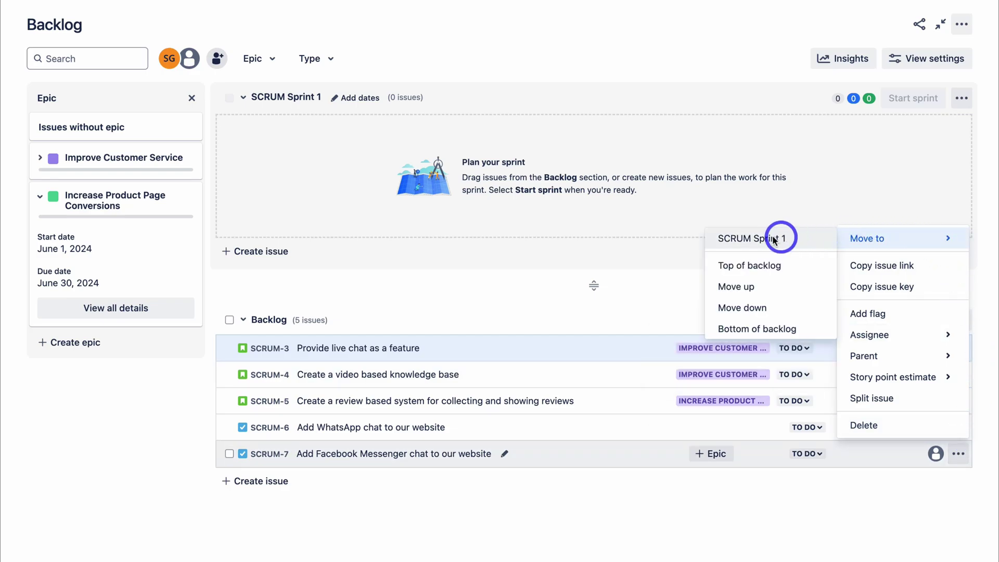
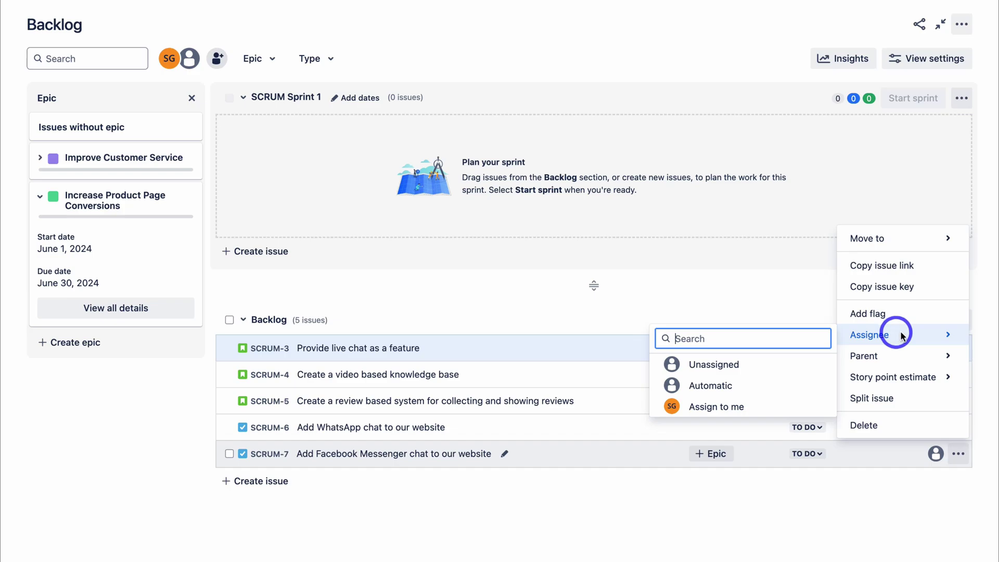
mouse_move(918, 356)
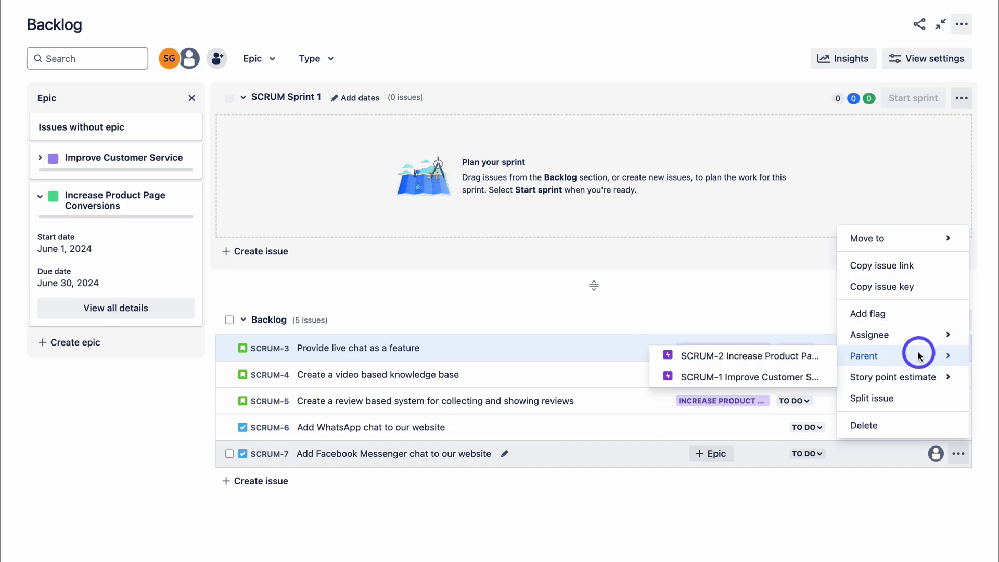
left_click(905, 513)
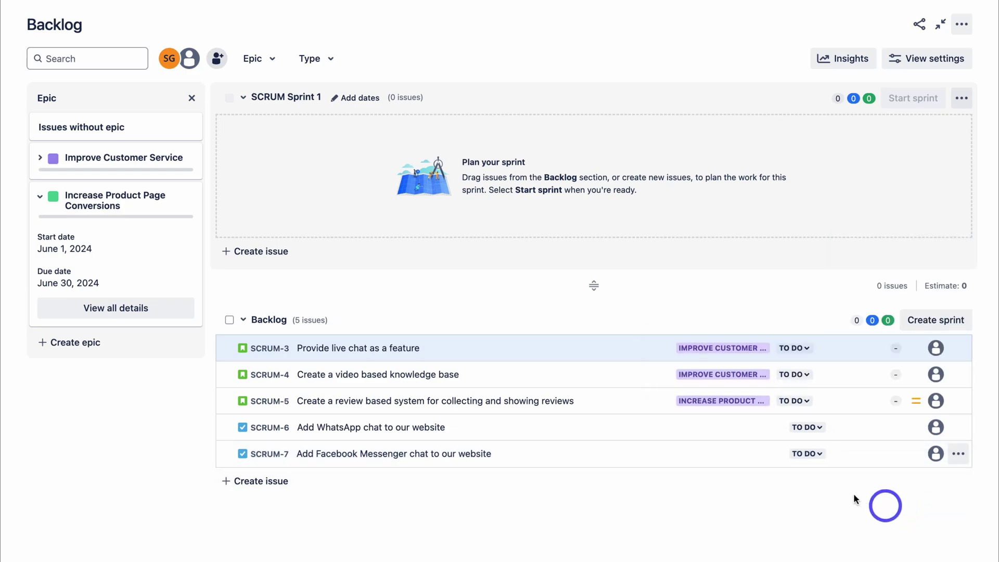
Step: Link the WhatsApp chat task and the Facebook Messenger chat task to the Improve Customer Service epic
left_click(713, 430)
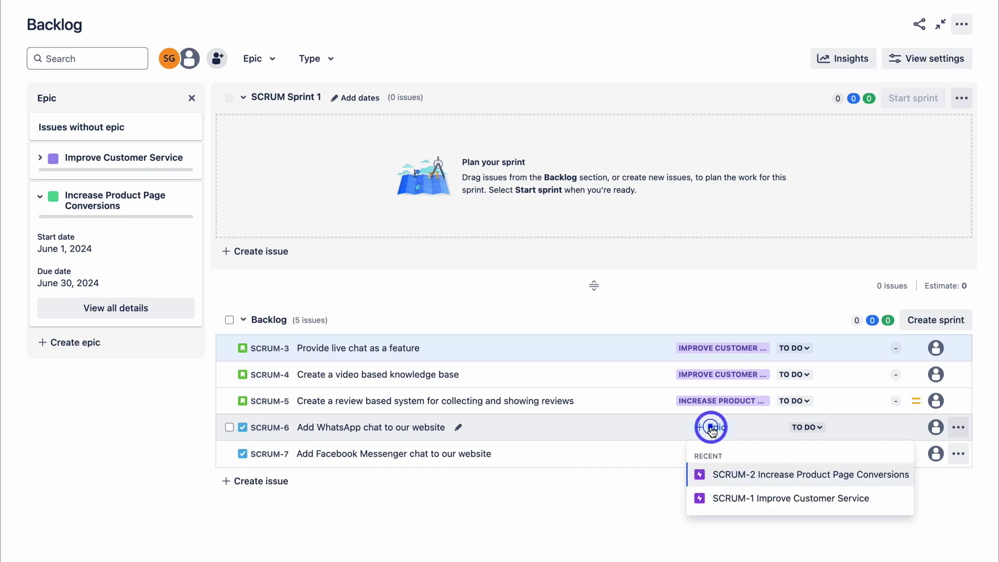
left_click(815, 499)
left_click(711, 453)
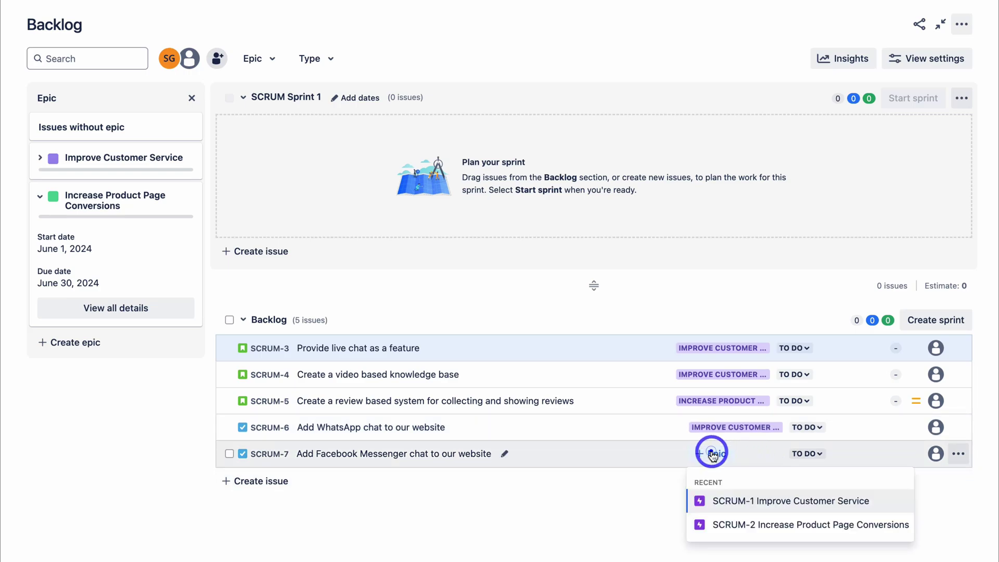
left_click(774, 503)
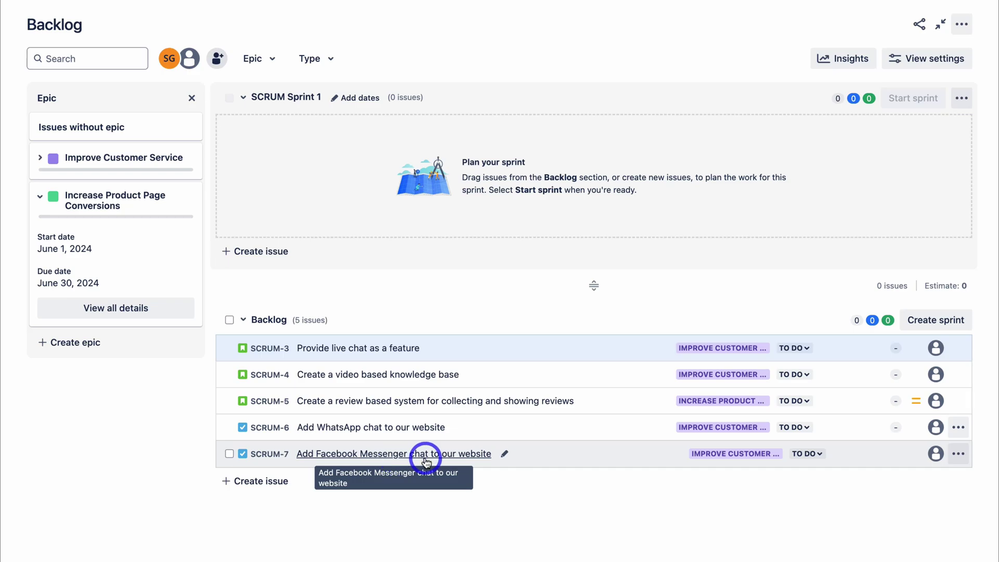
Step: Link the WhatsApp and Facebook Messenger chat tasks to the live chat story with the "is blocked by" relation
left_click(488, 354)
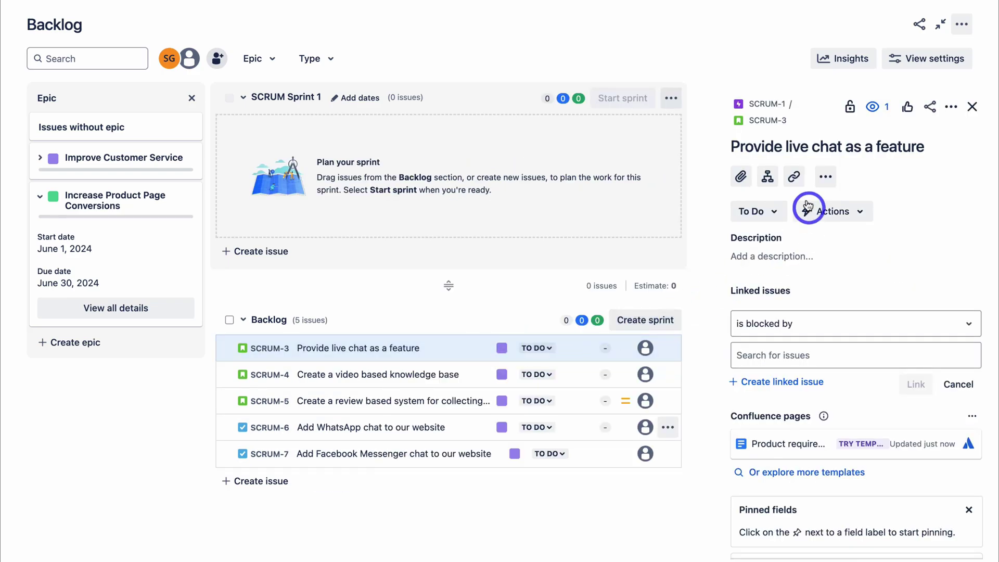
left_click(793, 177)
left_click(820, 210)
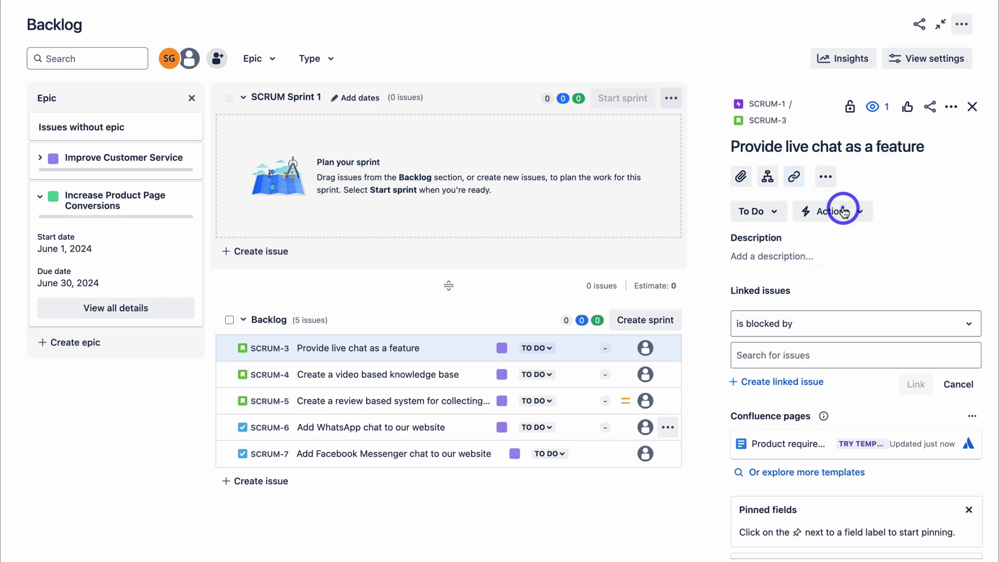
left_click(783, 355)
left_click(782, 407)
left_click(828, 353)
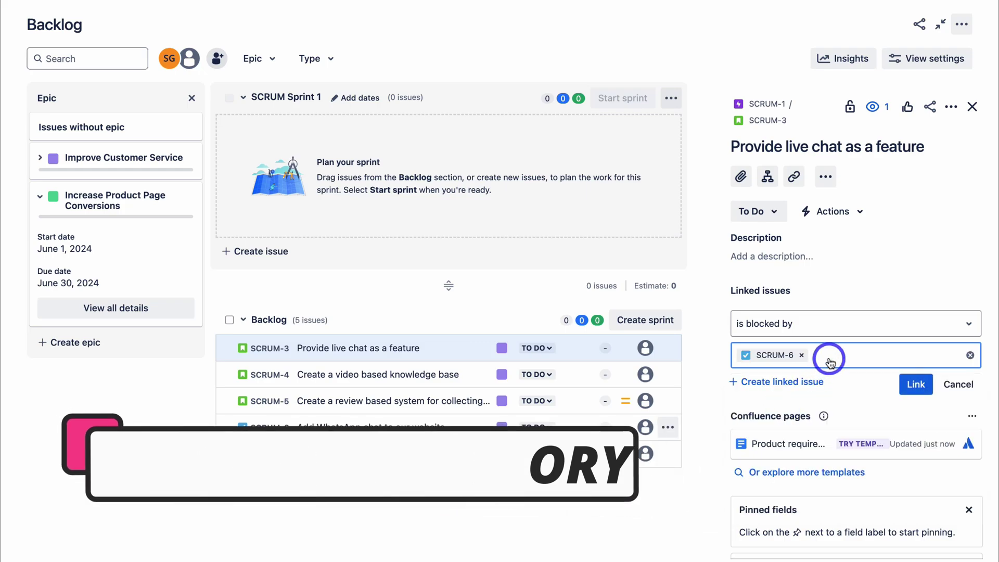
left_click(836, 487)
left_click(916, 384)
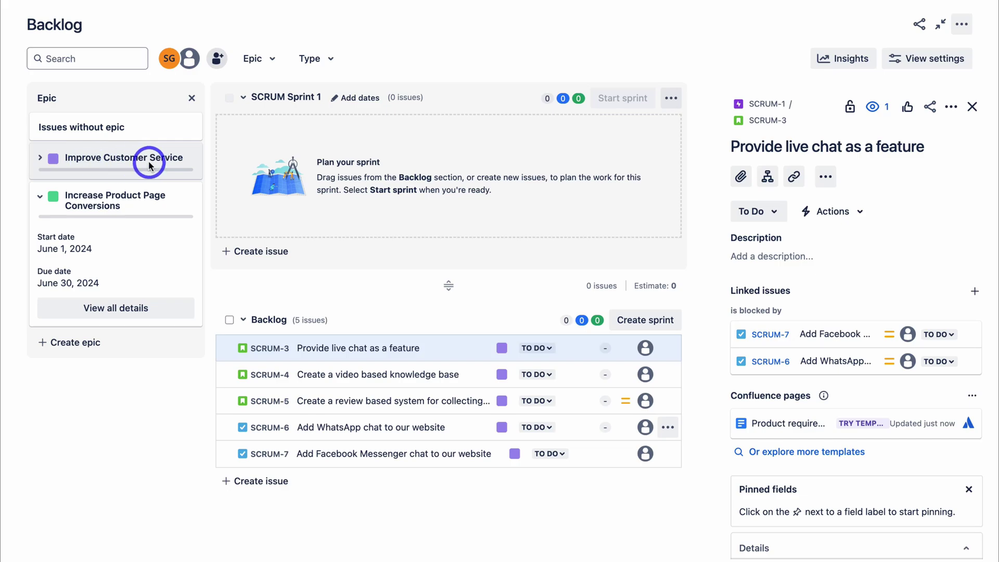
left_click(971, 107)
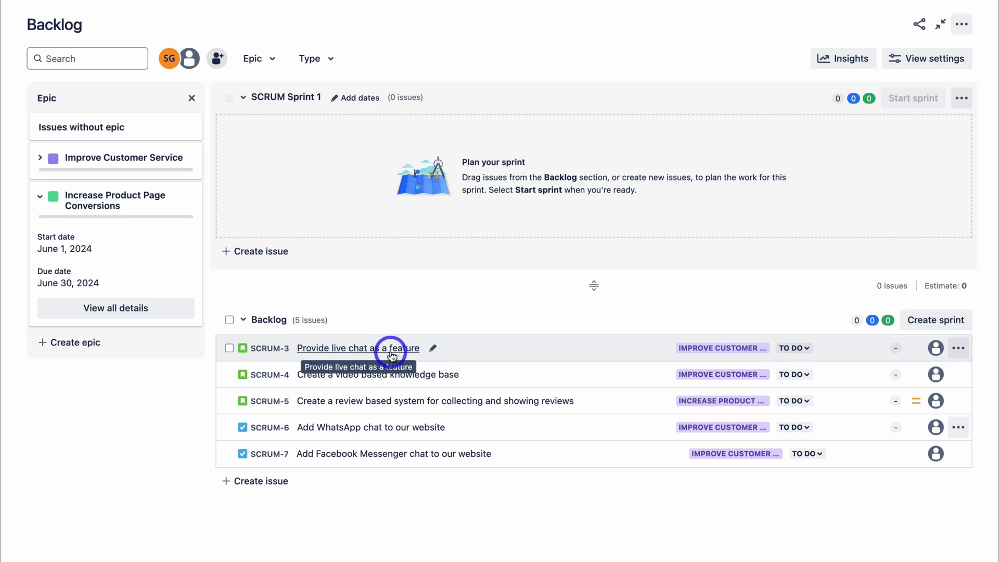
Step: Move the live chat story from the backlog into SCRUM Sprint 1 and leave the full-screen view
left_click(958, 349)
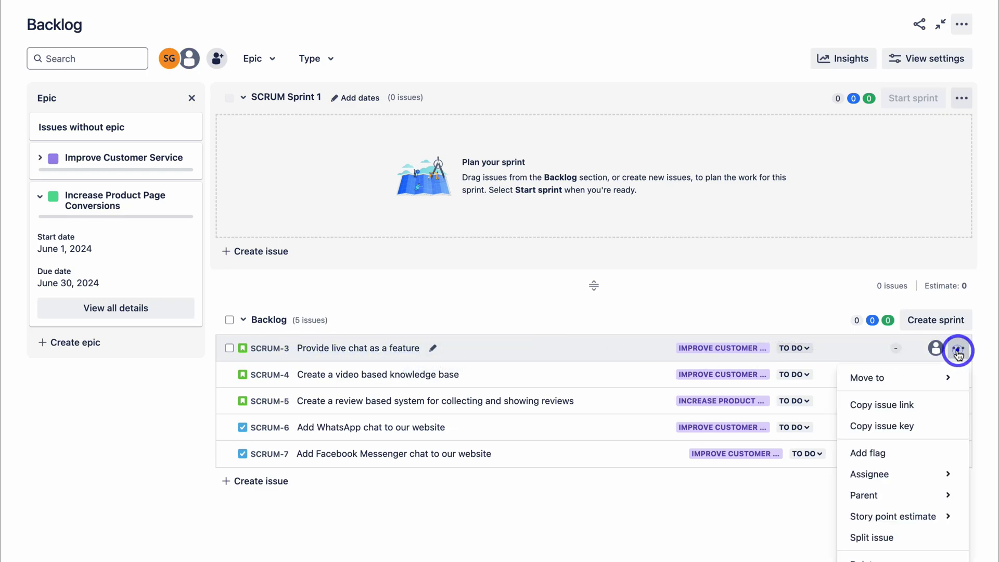
left_click(948, 378)
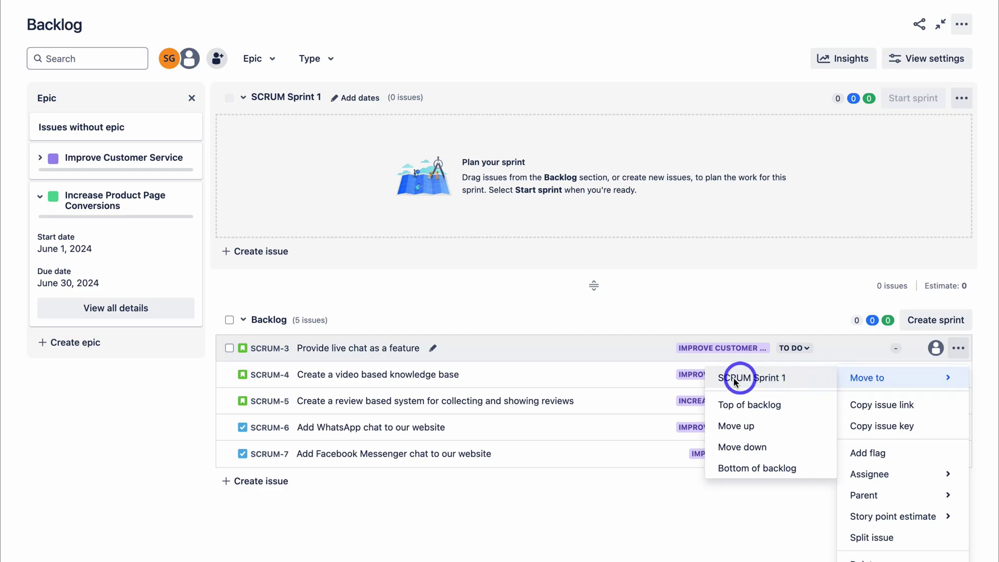
left_click(802, 379)
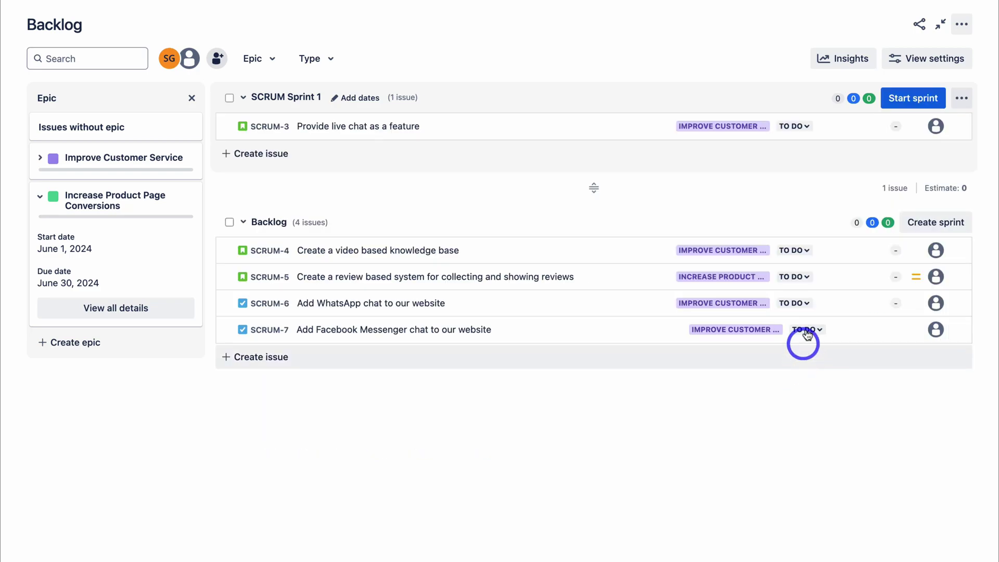
left_click(941, 24)
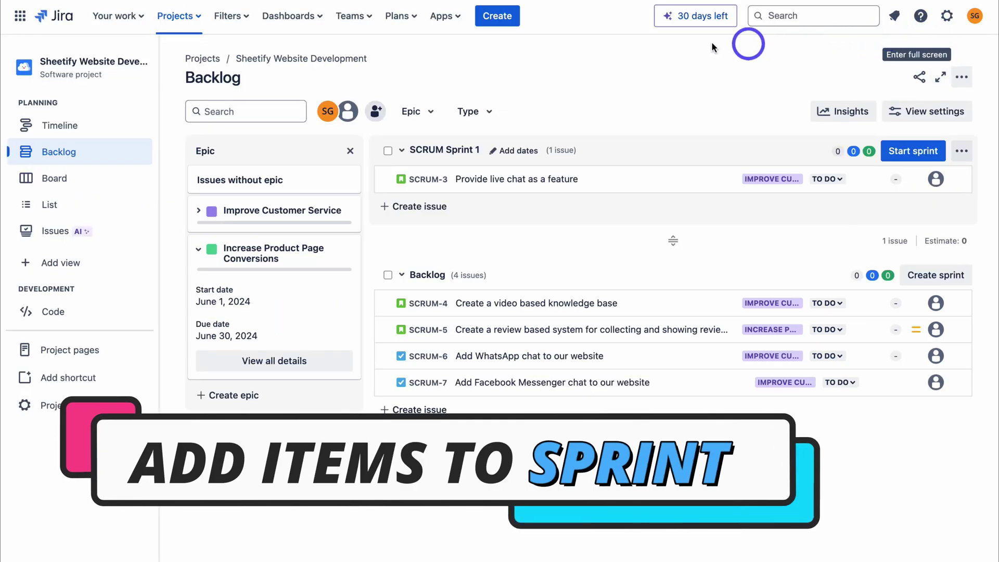
left_click(505, 23)
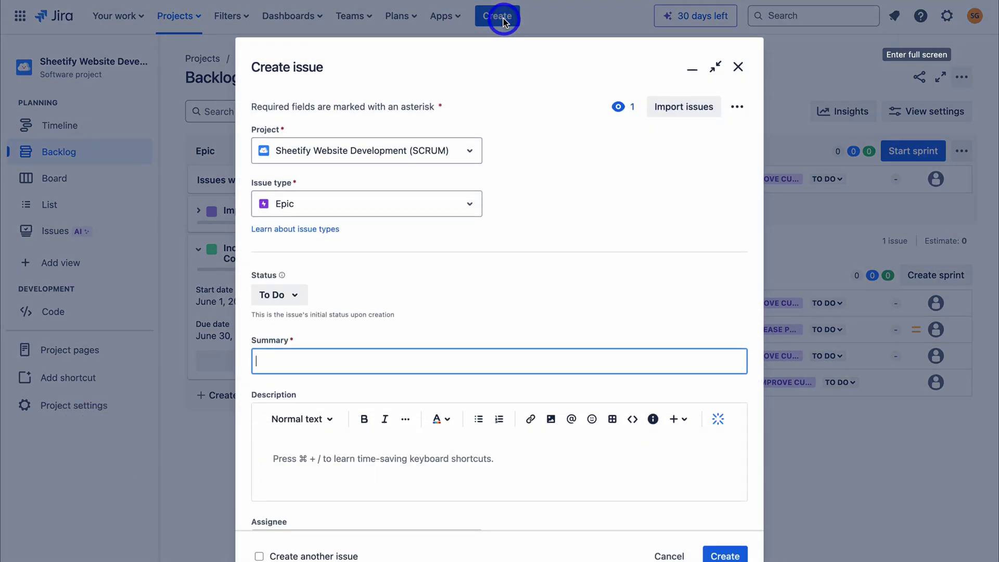
left_click(738, 66)
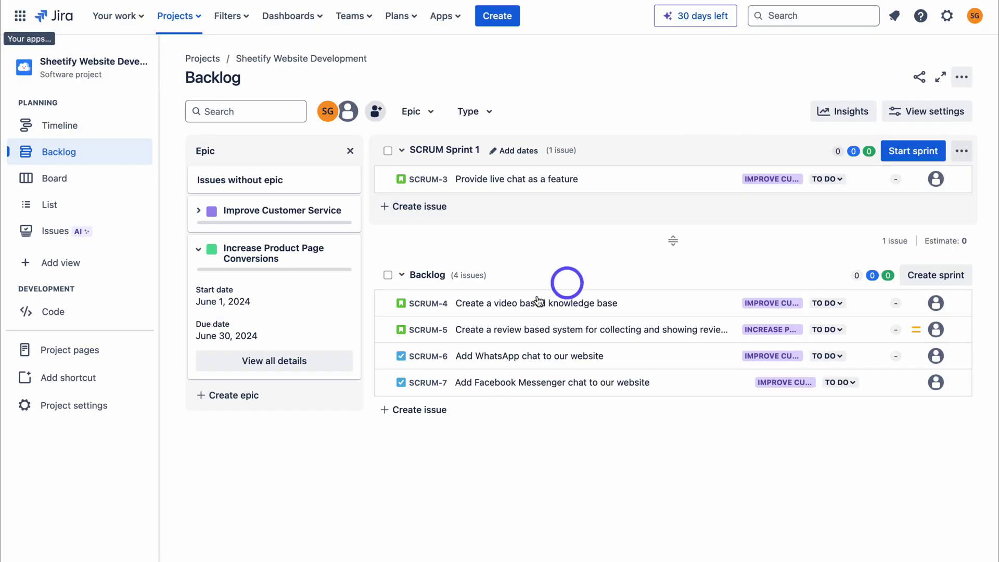
Step: Move the WhatsApp chat and Facebook Messenger chat tasks together from the backlog into SCRUM Sprint 1
left_click(388, 357)
left_click(389, 411)
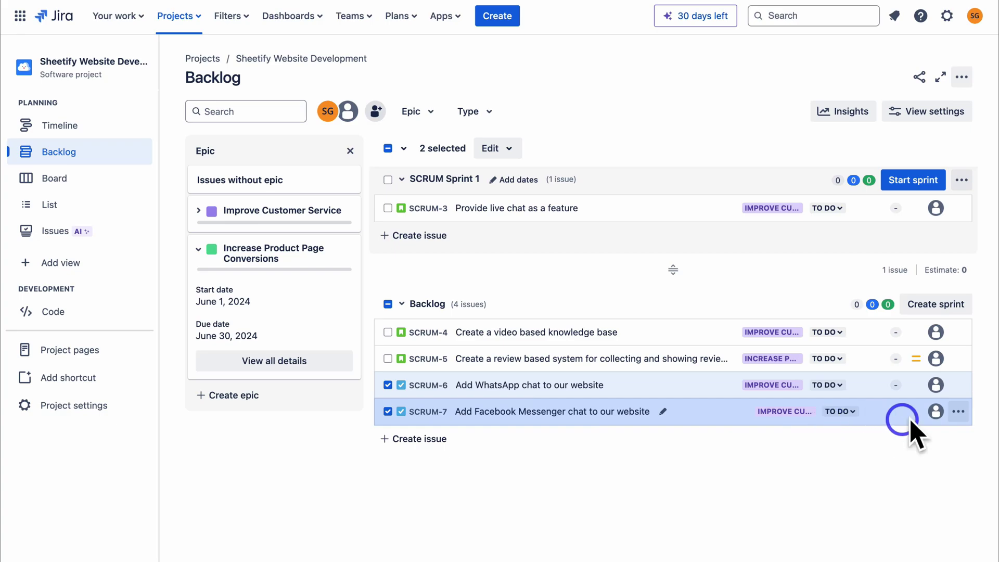
left_click(959, 413)
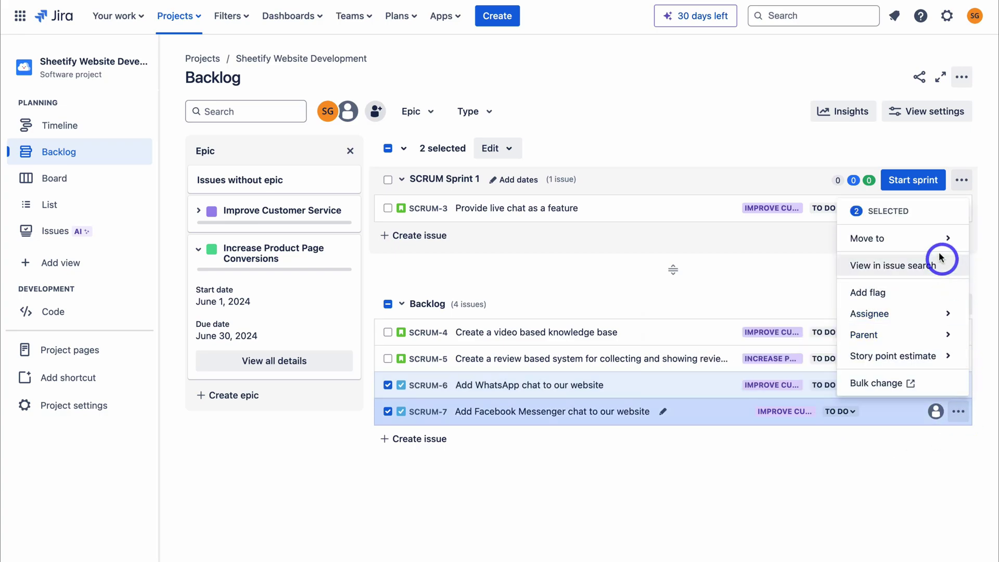
left_click(935, 242)
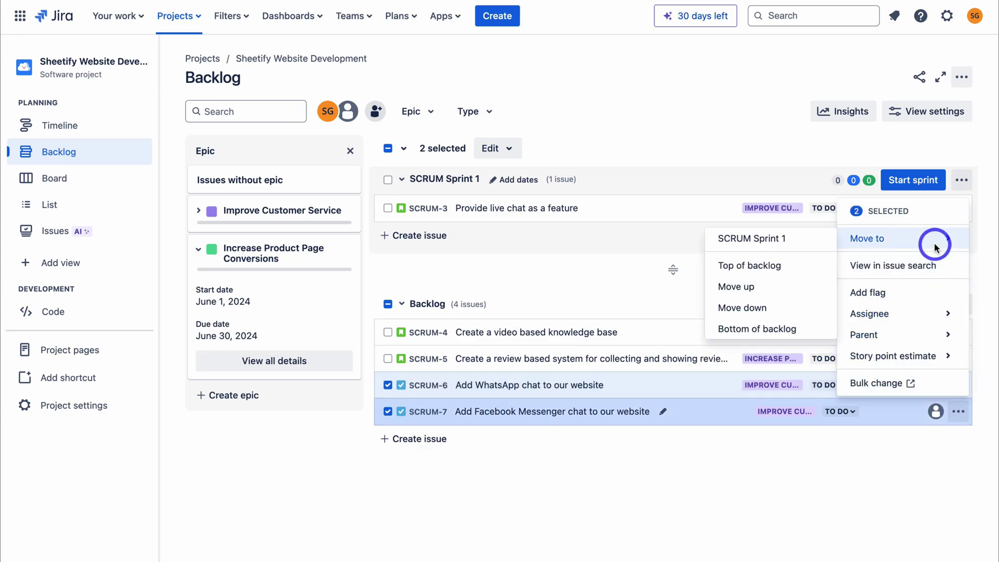
left_click(795, 243)
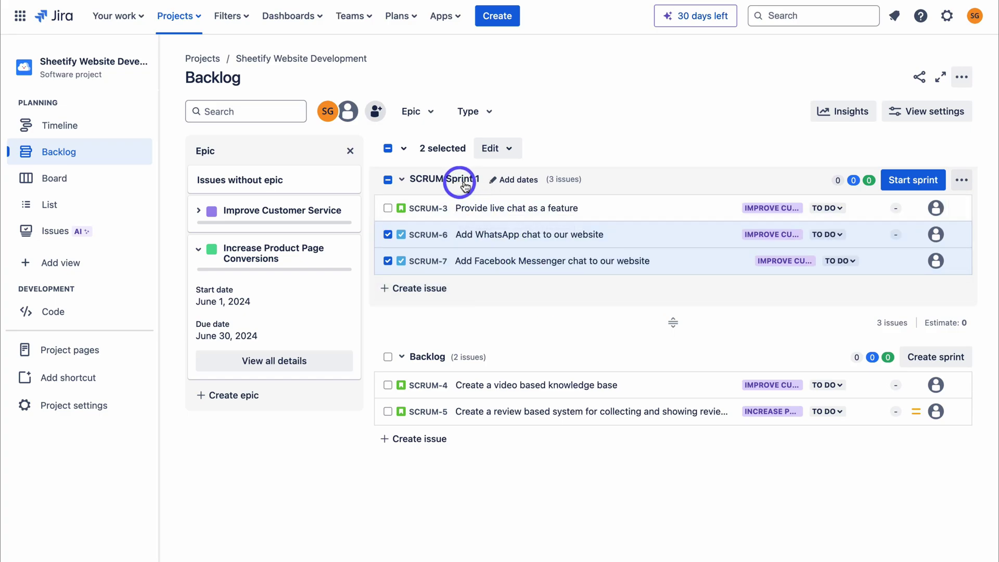
Step: Edit SCRUM Sprint 1 to start on 6/3/2024 and end on 7/1/2024
left_click(962, 181)
left_click(937, 208)
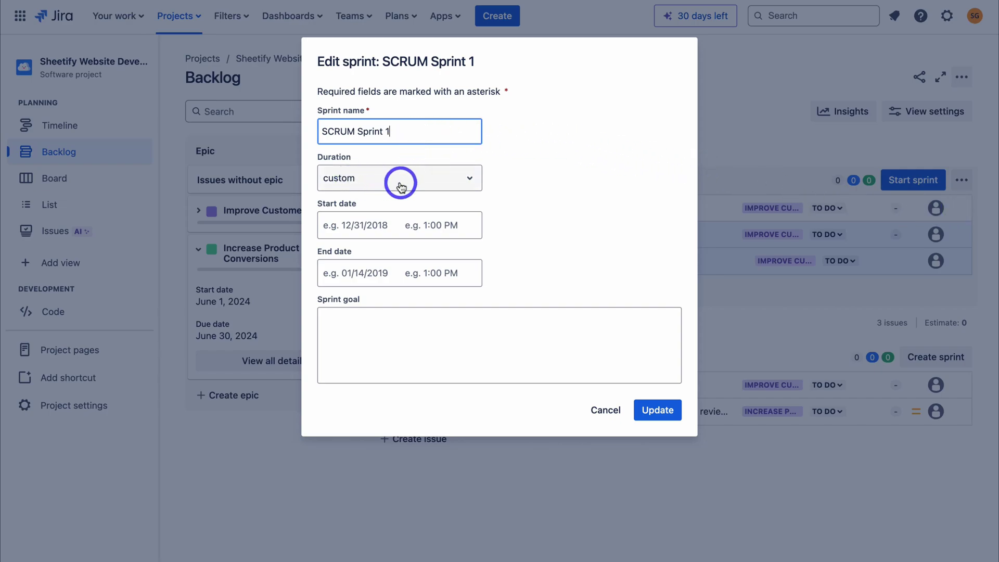
left_click(378, 232)
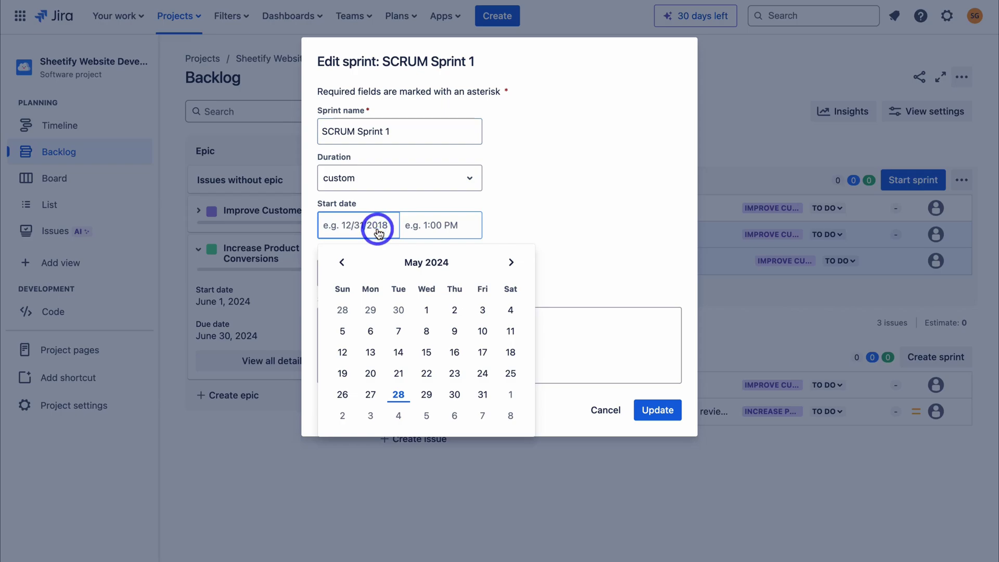
left_click(371, 417)
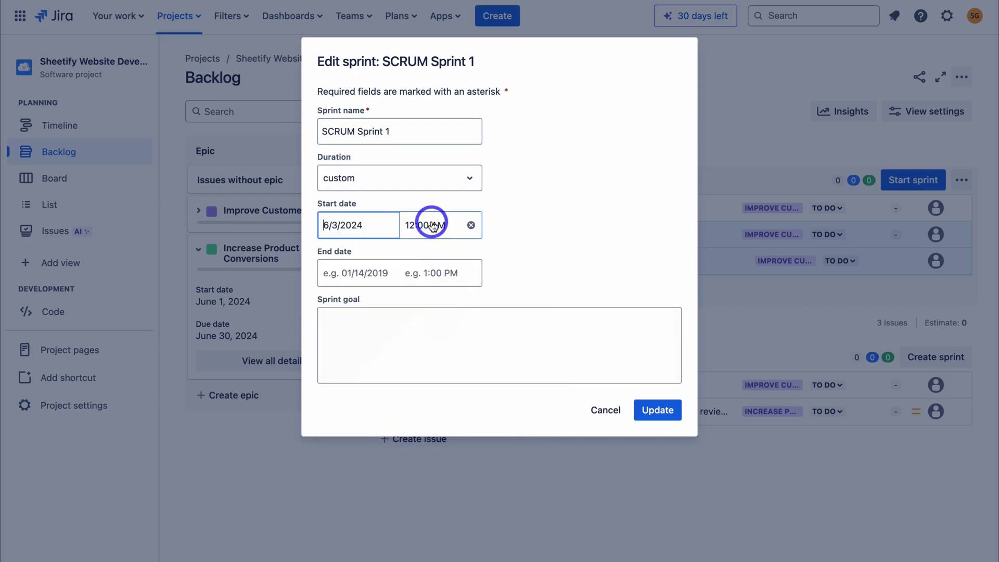
left_click(345, 276)
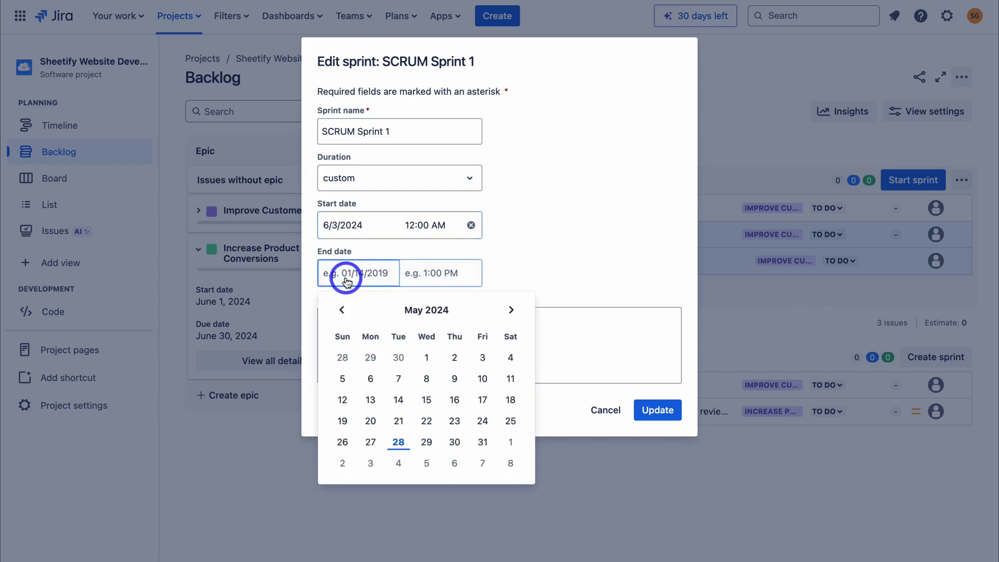
left_click(509, 307)
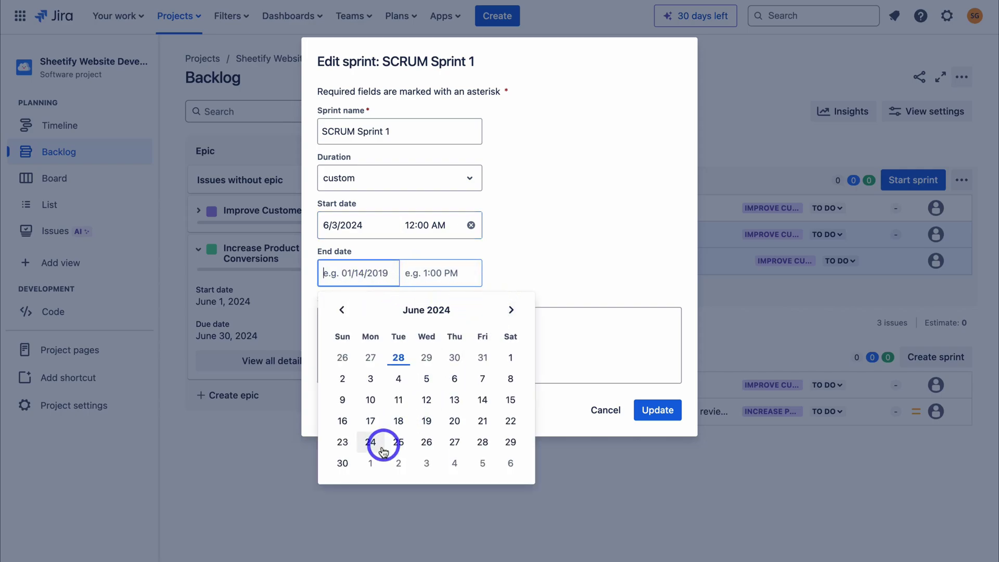
left_click(375, 464)
Step: Set the sprint goal to "Improve our customer's experience on our website.", save the sprint and deselect both chat tasks
left_click(380, 336)
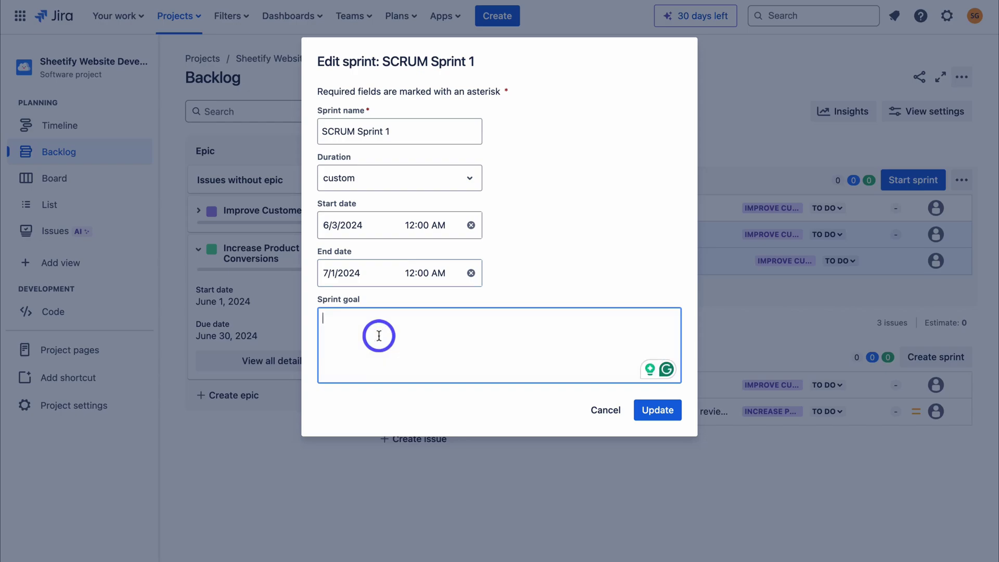
type("Improve our customer's experience on our website.")
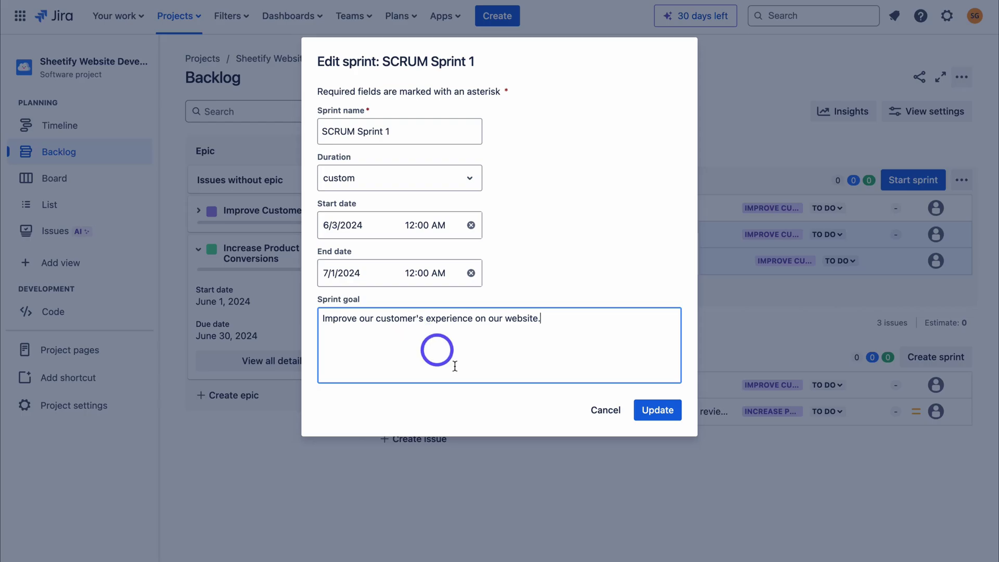
left_click(658, 410)
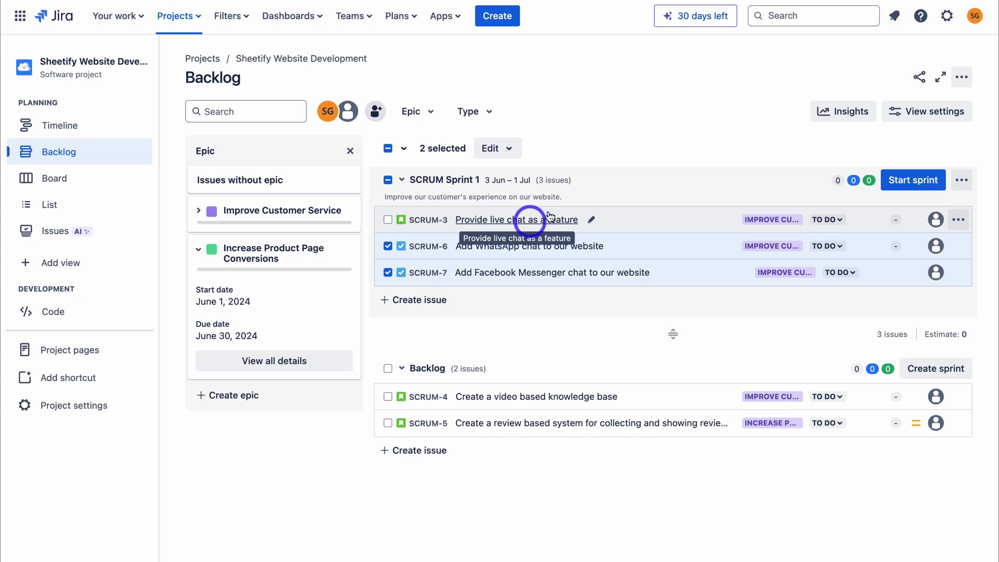
left_click(388, 247)
left_click(387, 273)
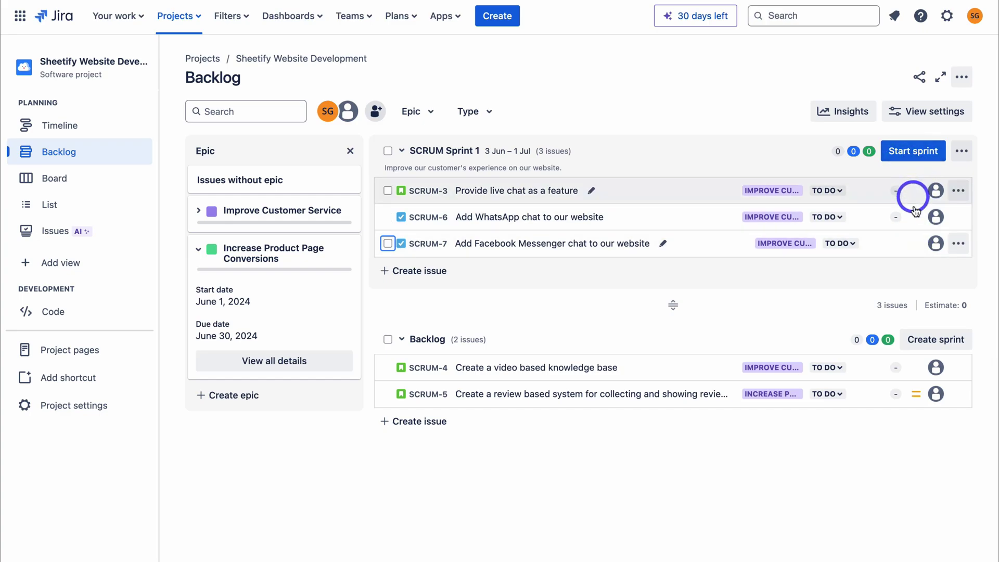
Step: Examine the project timeline with the child issues of both epics expanded
left_click(91, 125)
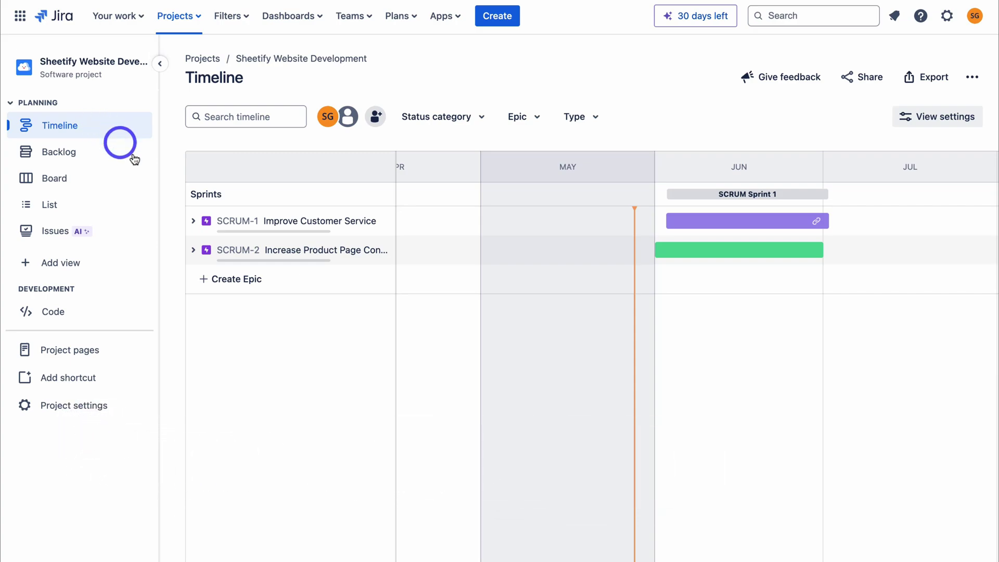
left_click(194, 221)
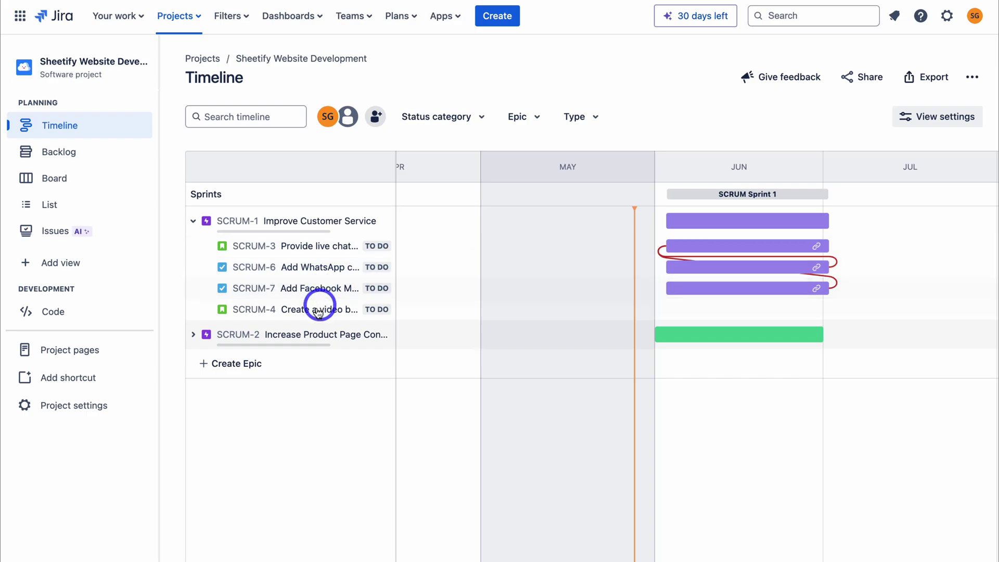
left_click(191, 335)
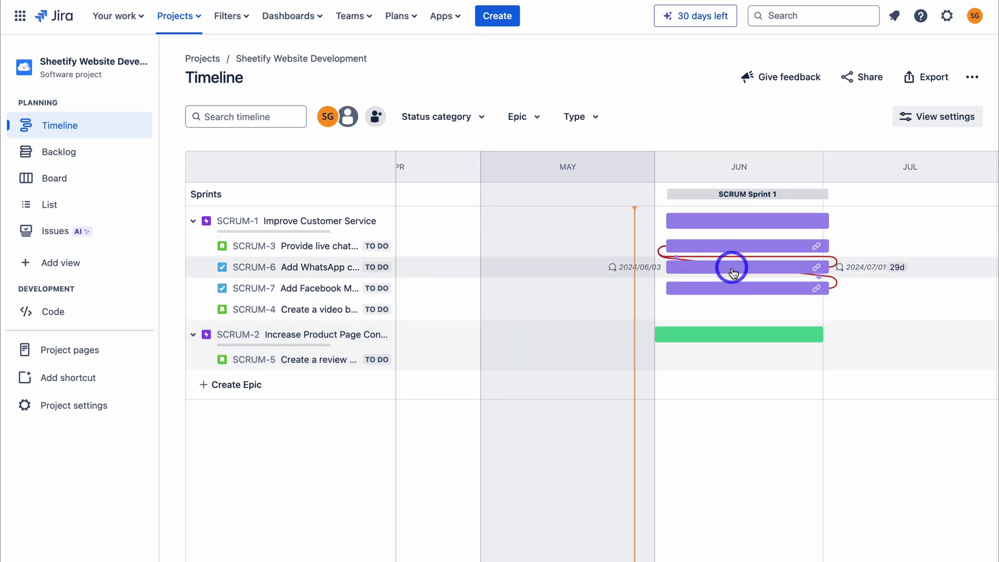
scroll(732, 272, "right", 3)
scroll(713, 273, "left", 5)
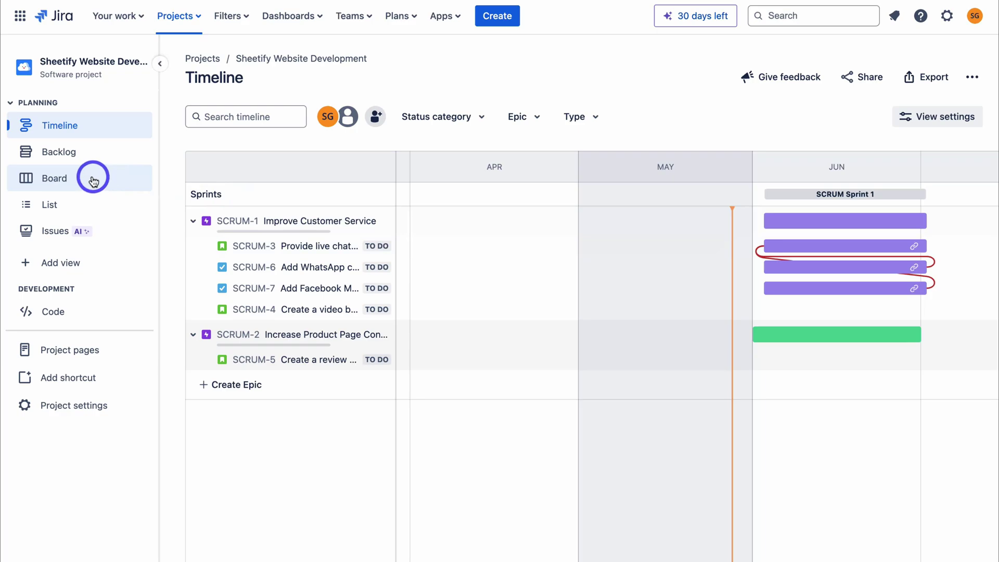
Step: Check the empty board, then start SCRUM Sprint 1 from the backlog with the prefilled dates and goal
left_click(94, 180)
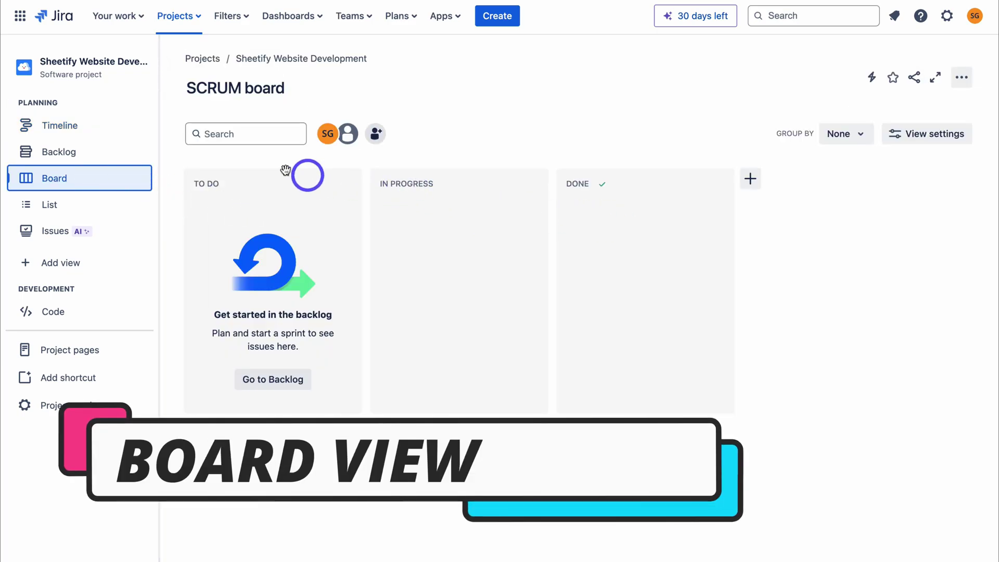
left_click(97, 154)
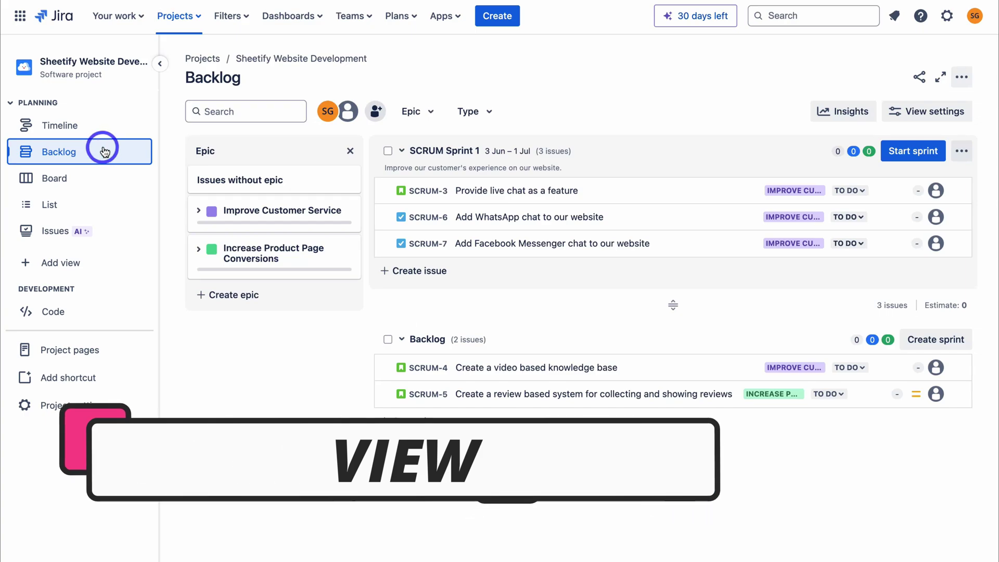
left_click(903, 155)
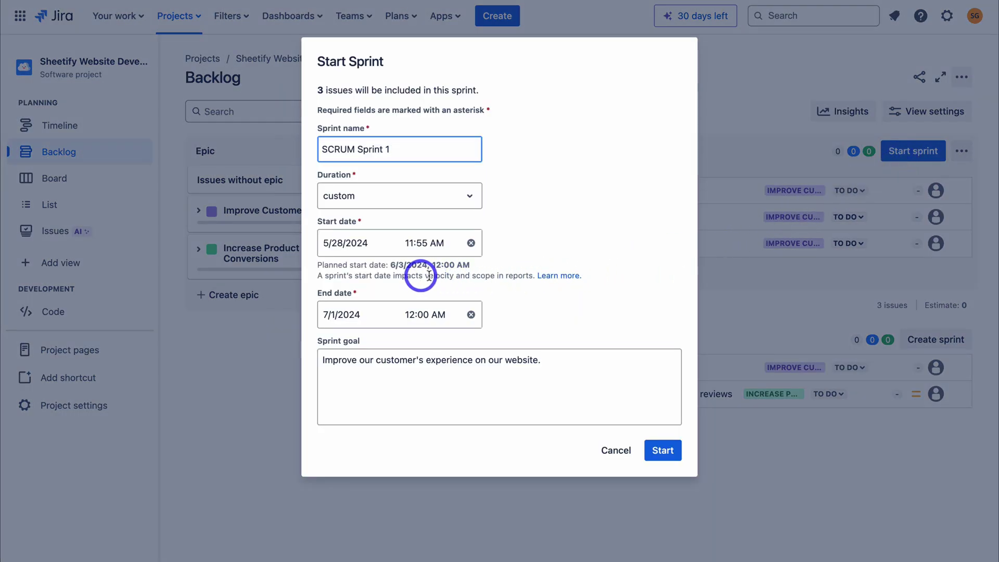
left_click(661, 450)
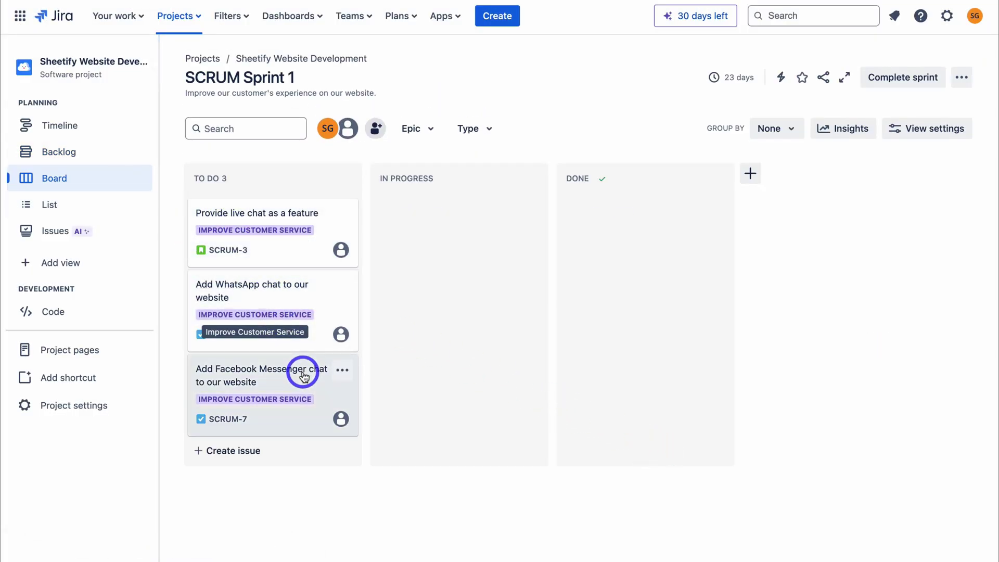
Step: Change the status of the WhatsApp chat task on the sprint board to In Progress
left_click(336, 304)
left_click(774, 272)
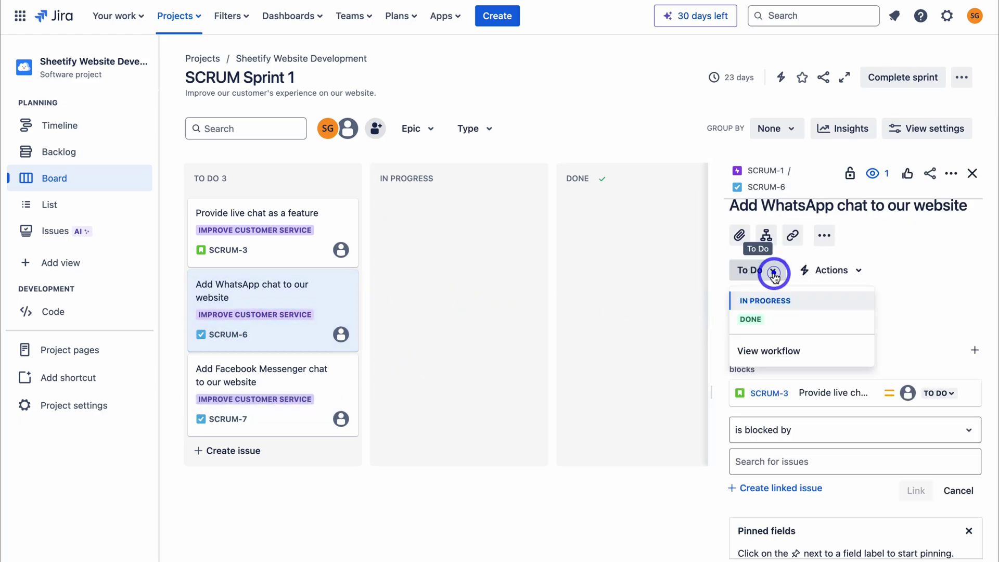
left_click(774, 300)
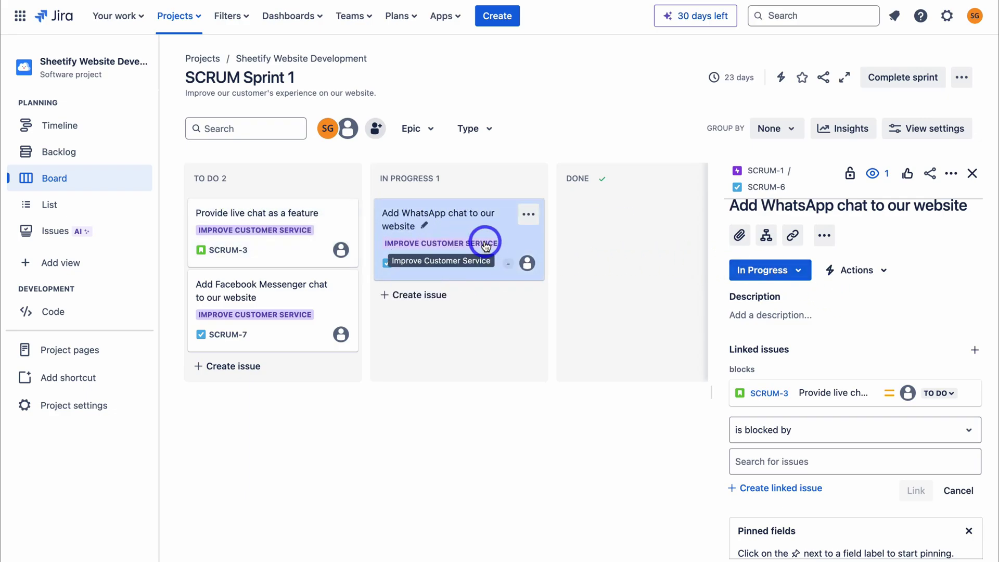
Step: View the WhatsApp chat task's workflow in the workflow editor and leave it by discarding changes
left_click(792, 270)
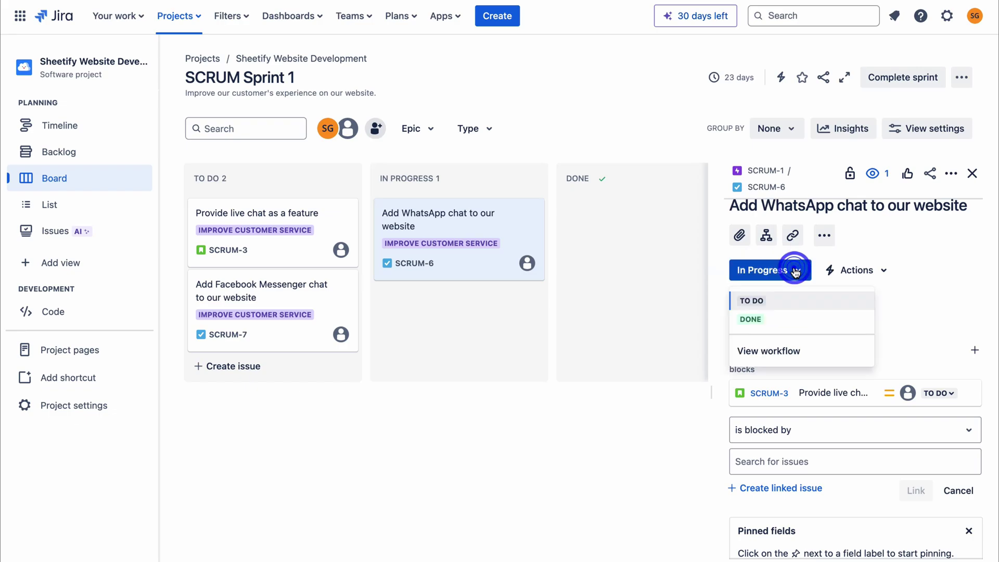
left_click(802, 348)
left_click(647, 270)
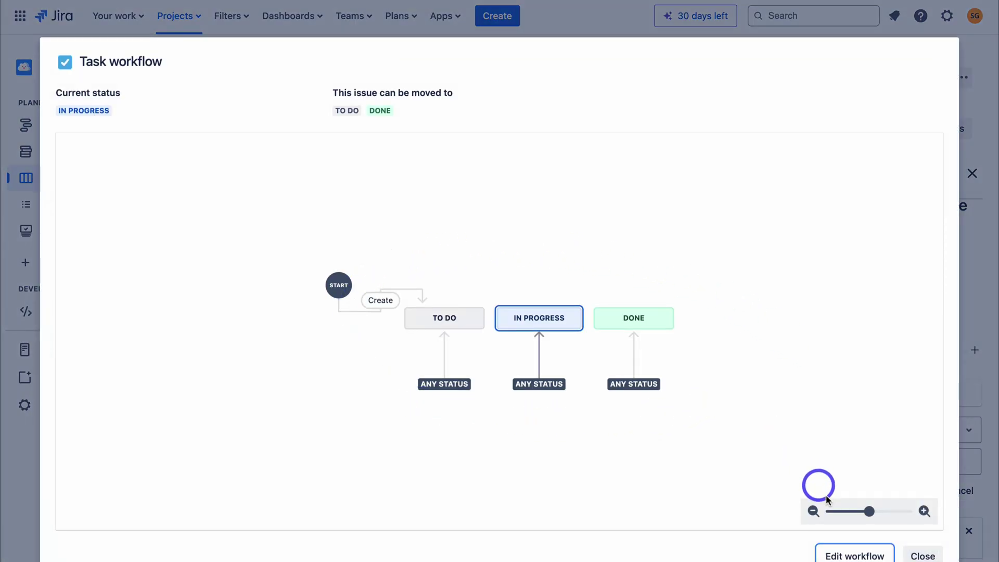
left_click(855, 554)
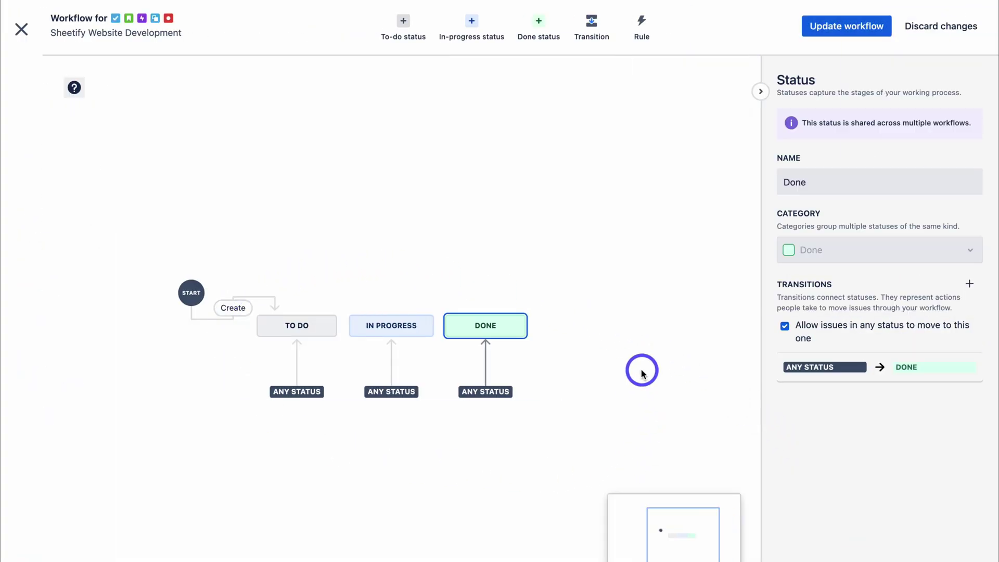
left_click(936, 26)
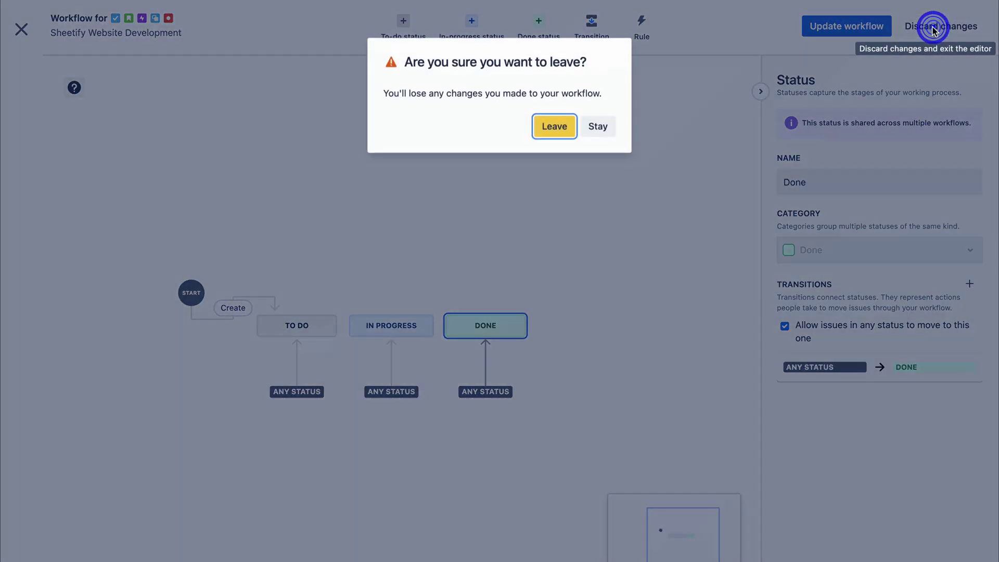
left_click(566, 135)
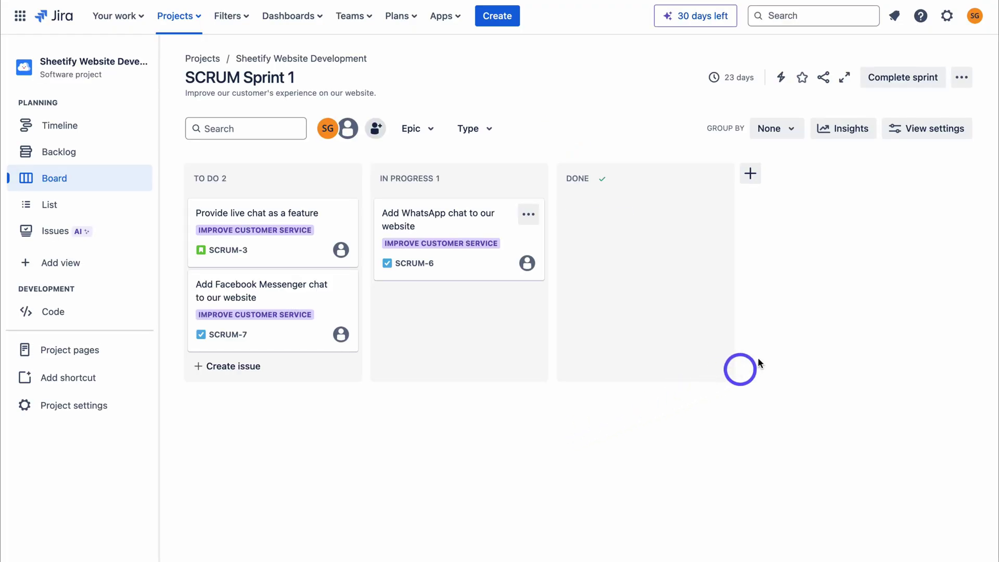
Step: Add a board column named "Review" between In Progress and Done, and move the WhatsApp chat task into it
left_click(750, 173)
type("Review")
left_click(881, 206)
left_click_drag(863, 175, 567, 170)
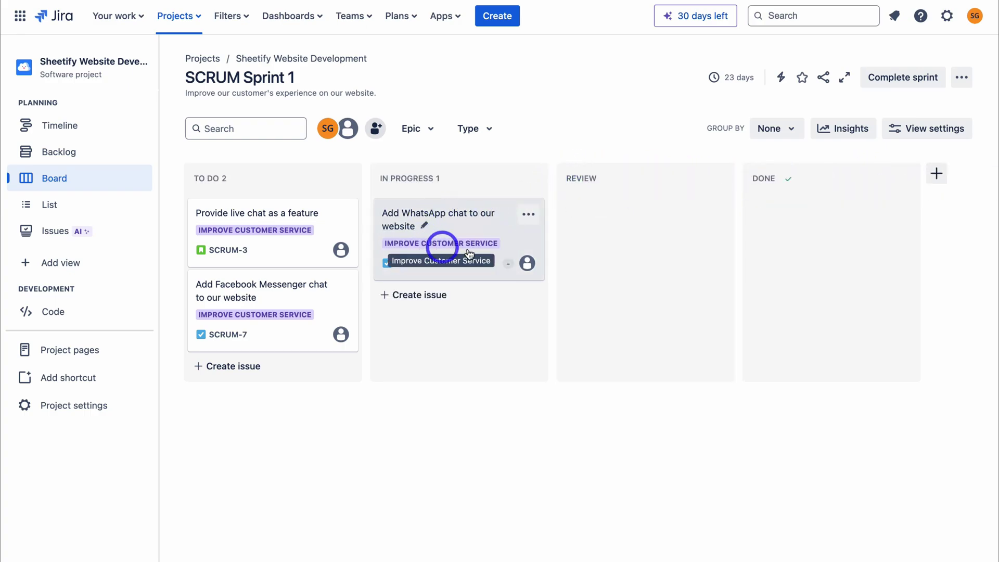
left_click_drag(446, 227, 605, 229)
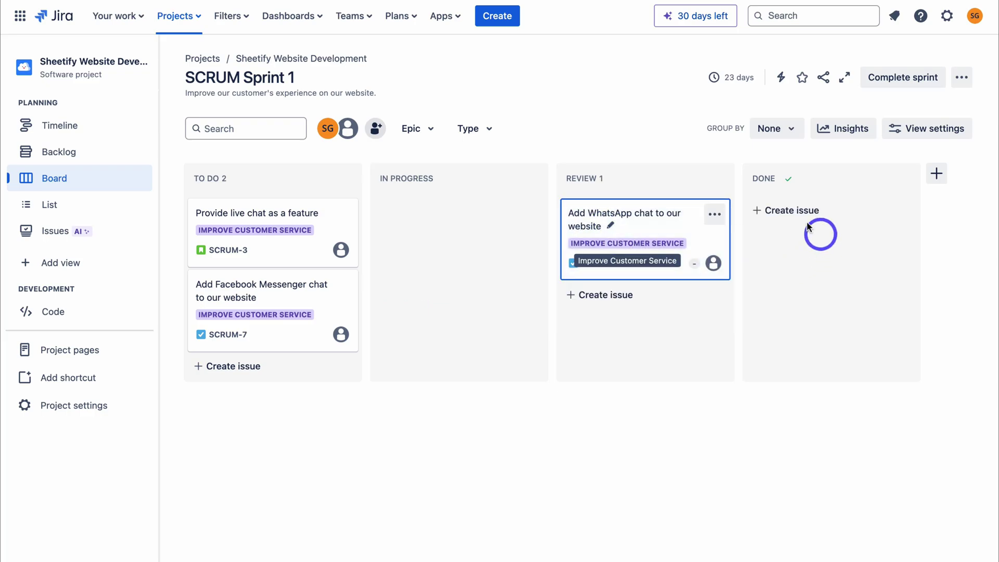
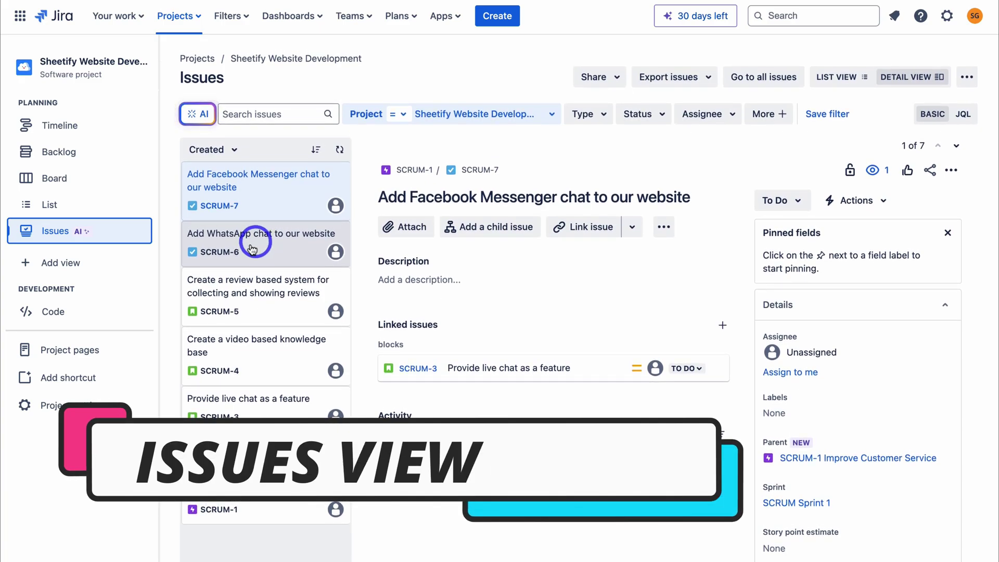
Step: Preview the Retrospective template in the project pages and look at the available dashboard options
left_click(96, 353)
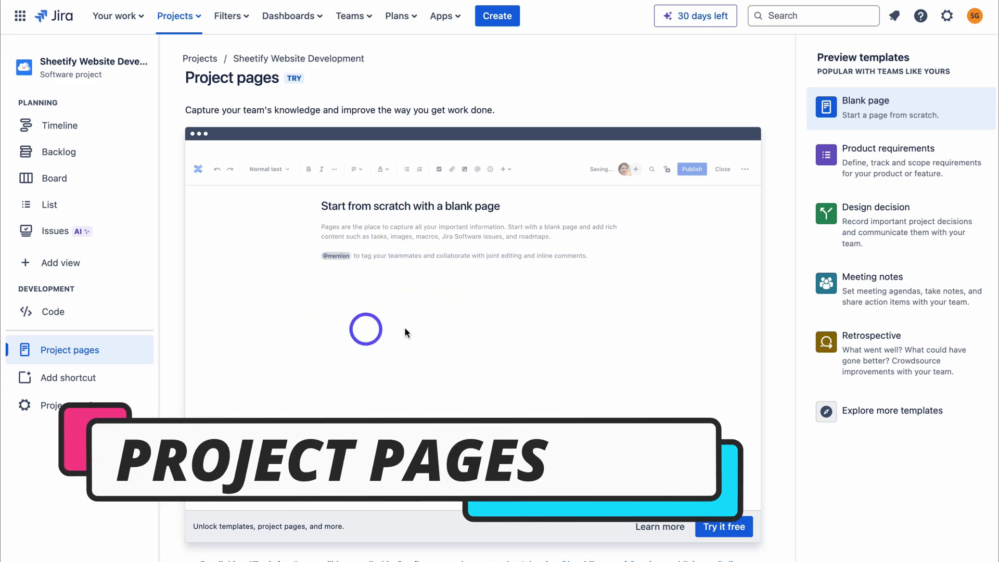
left_click(875, 356)
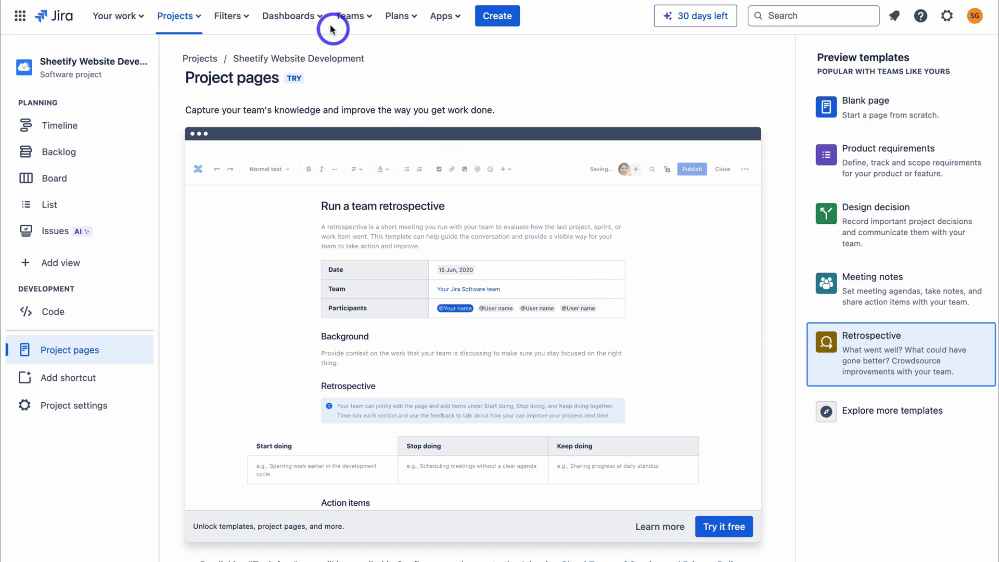
left_click(298, 21)
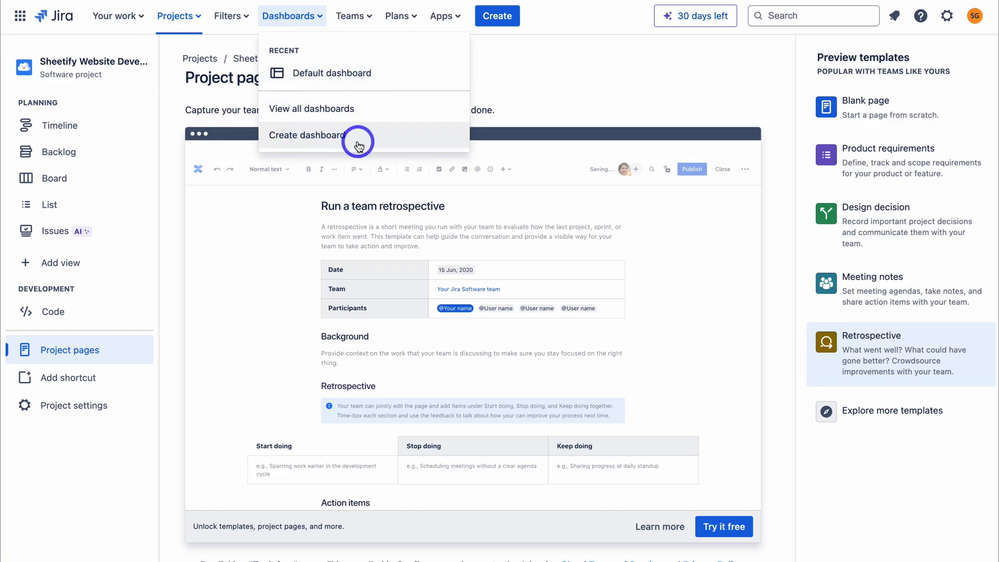
left_click(568, 89)
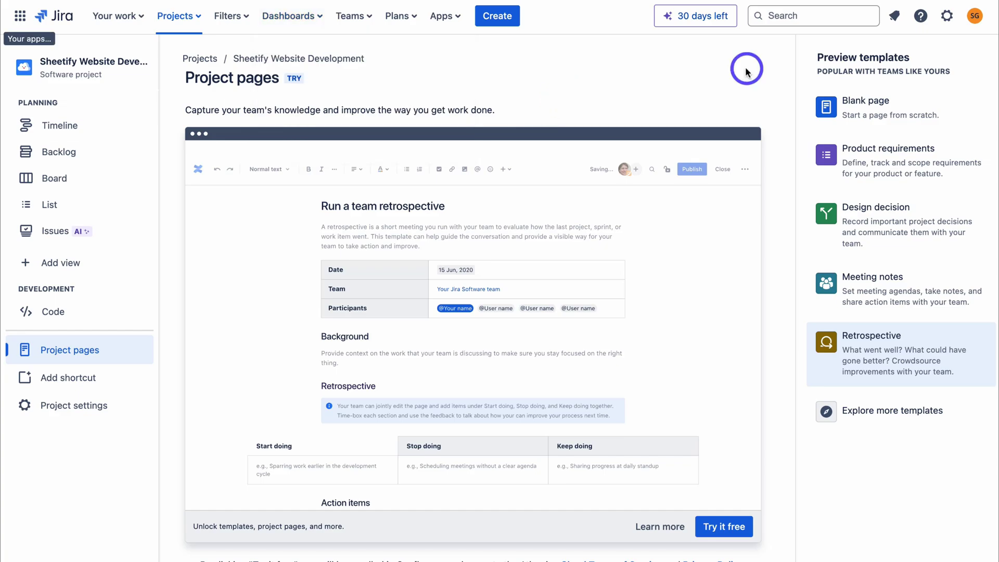
Step: Look at the recommended marketplace apps, and view the issues assigned to you on the Your work page
left_click(442, 17)
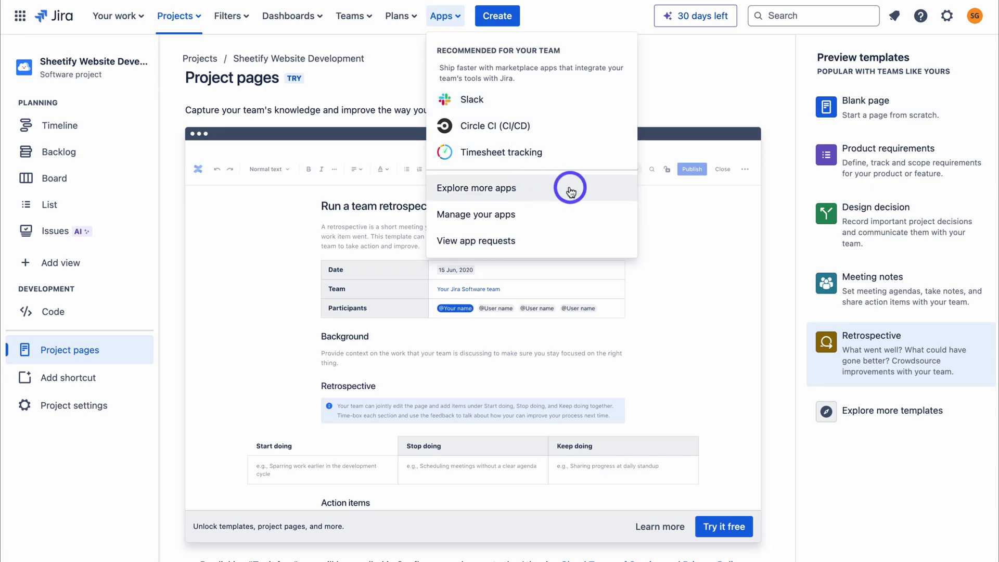
left_click(709, 82)
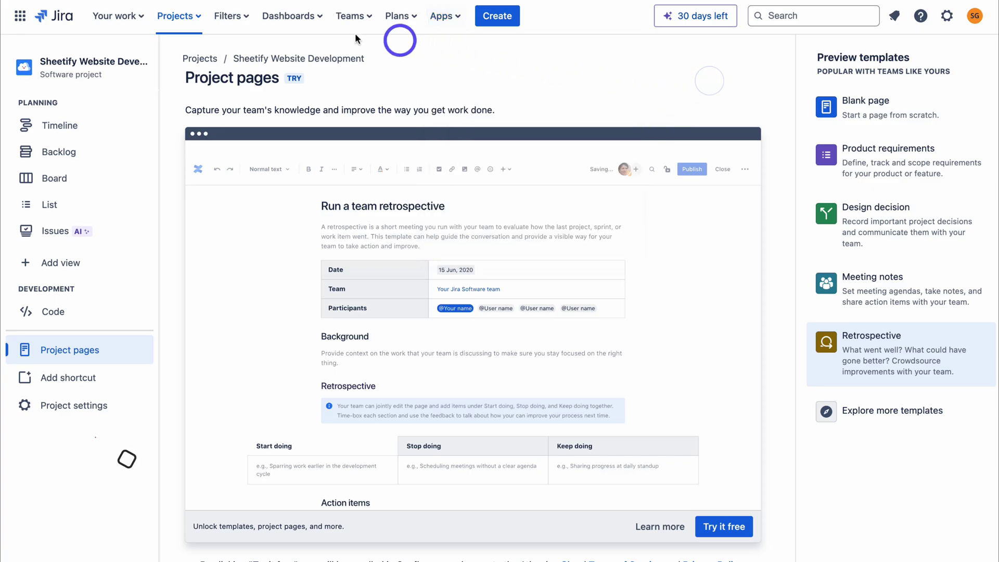
left_click(131, 20)
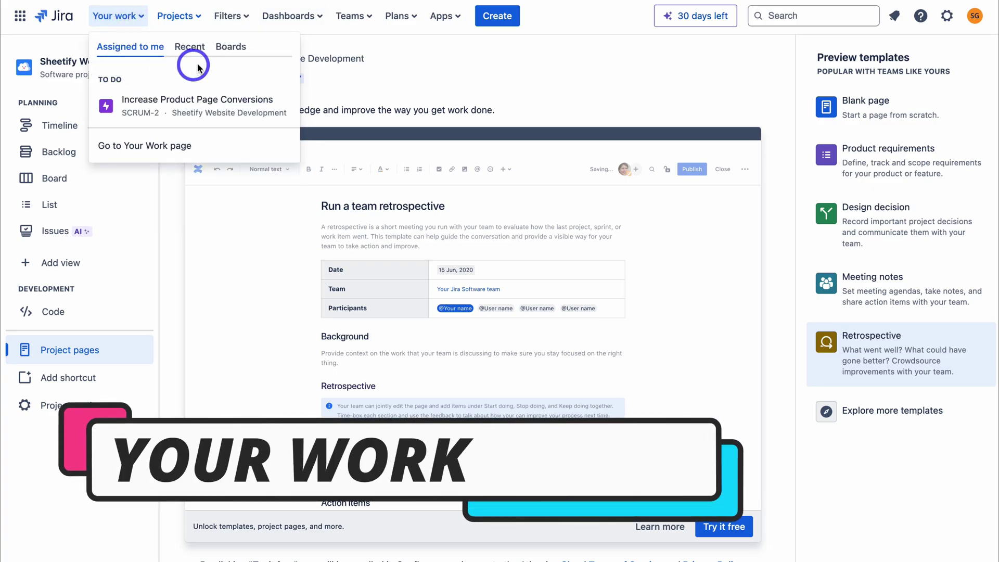
left_click(196, 147)
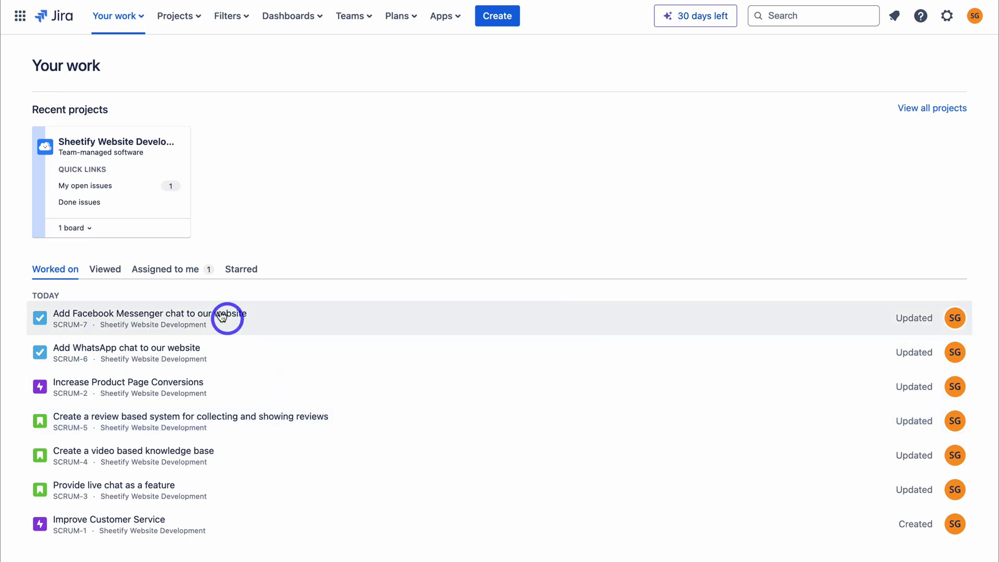
left_click(161, 275)
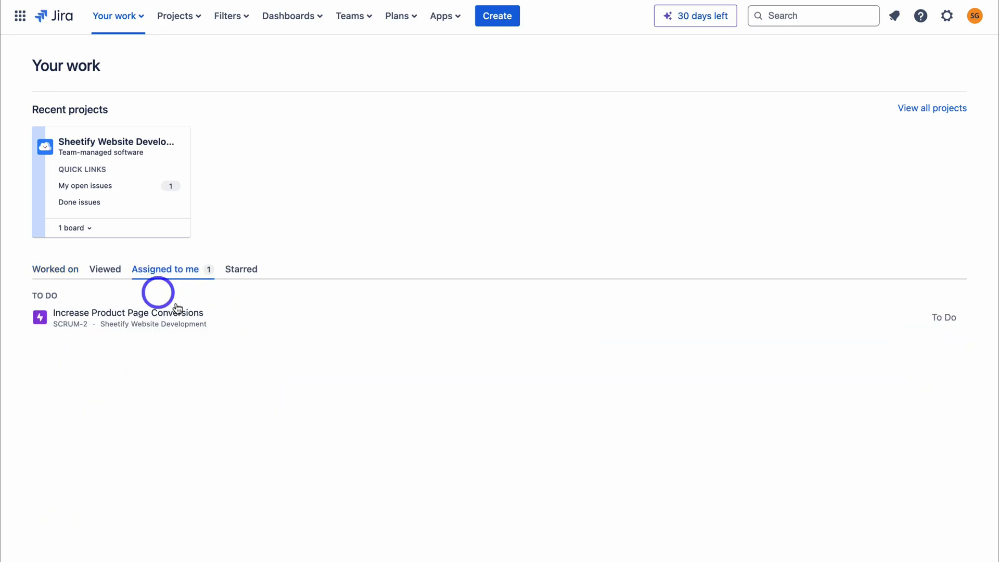
Step: Open the project creation templates and browse the Software development, Product management, Service management and Marketing categories
left_click(177, 15)
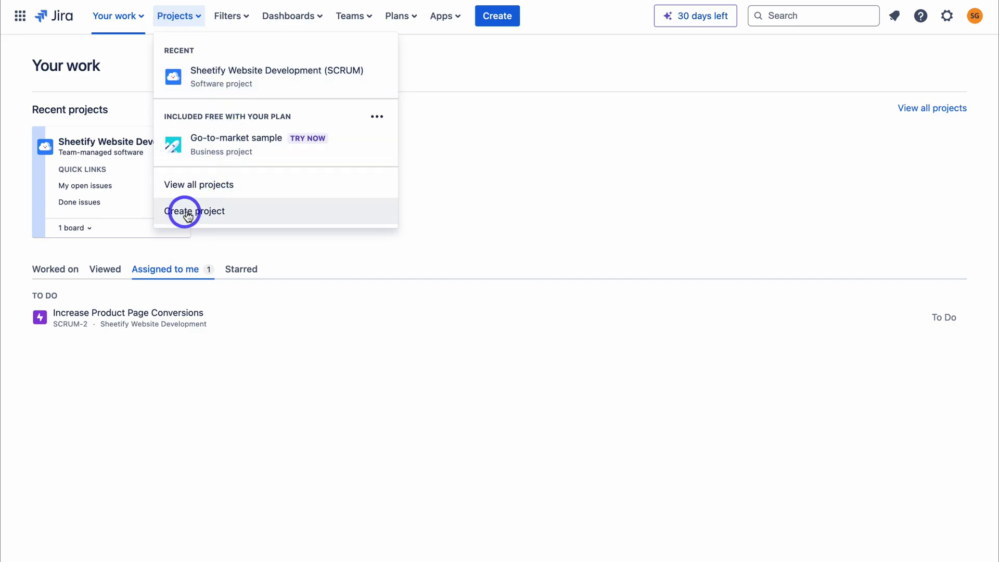
left_click(253, 215)
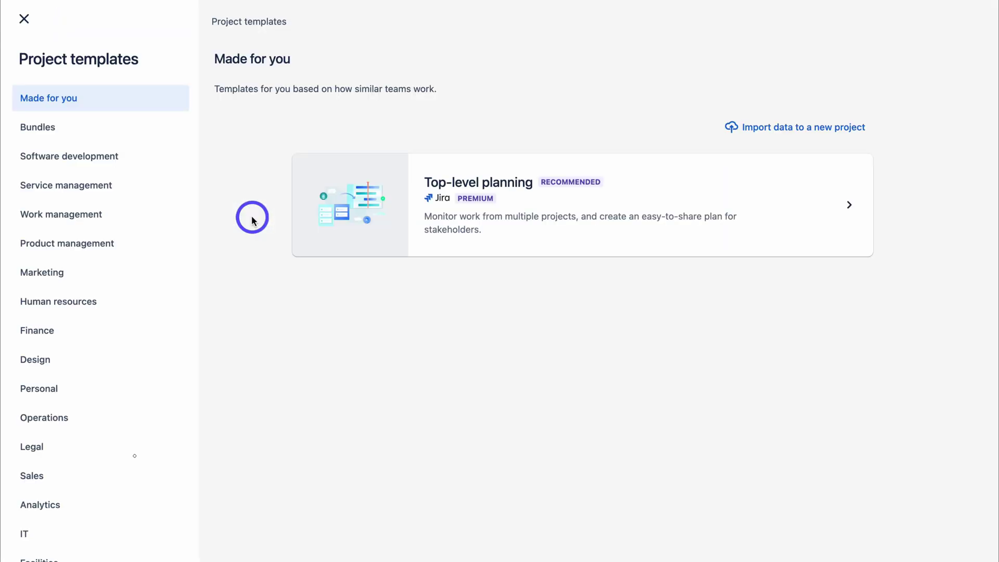
left_click(118, 163)
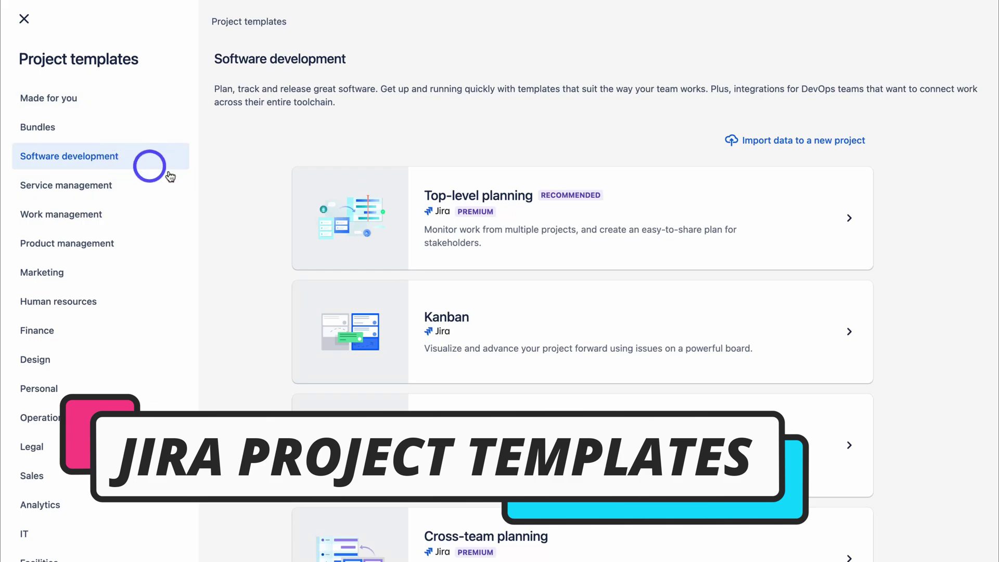
scroll(492, 328, "down", 2)
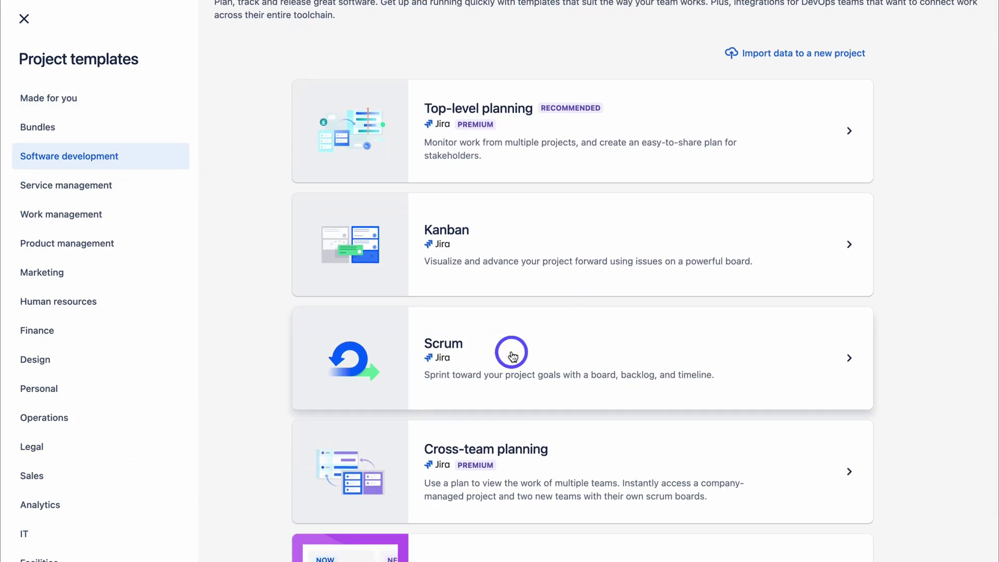
left_click(130, 242)
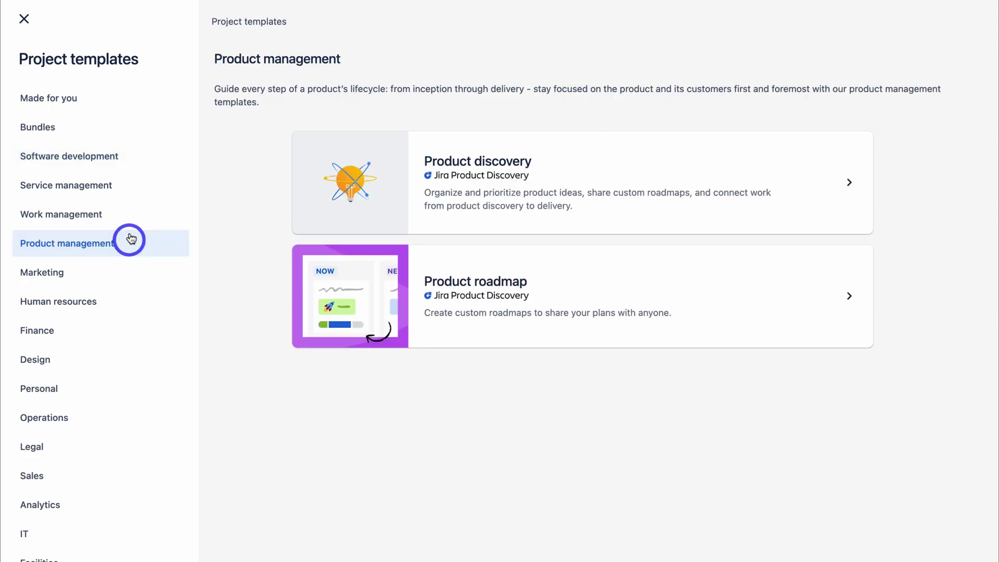
left_click(130, 191)
left_click(125, 271)
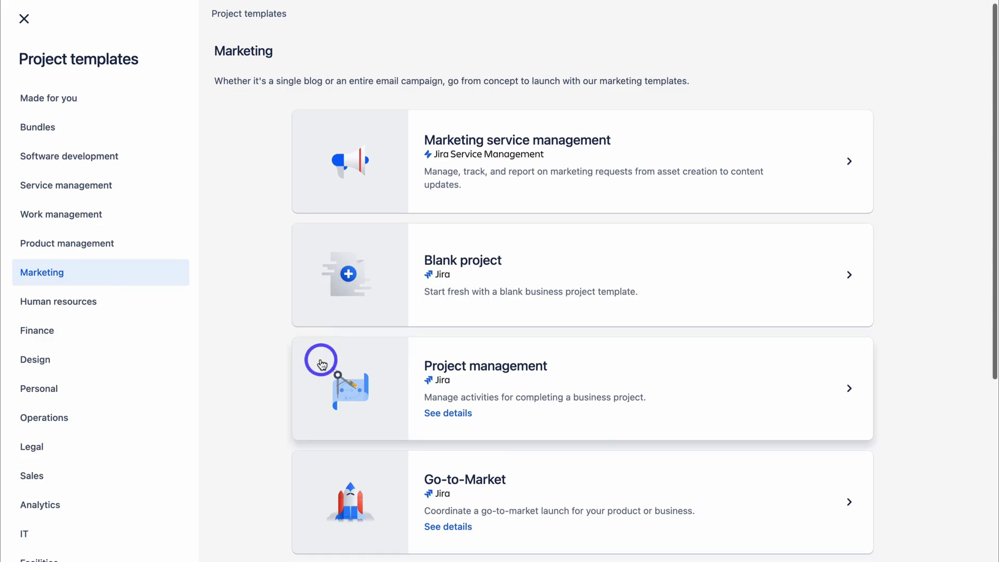
scroll(320, 354, "down", 2)
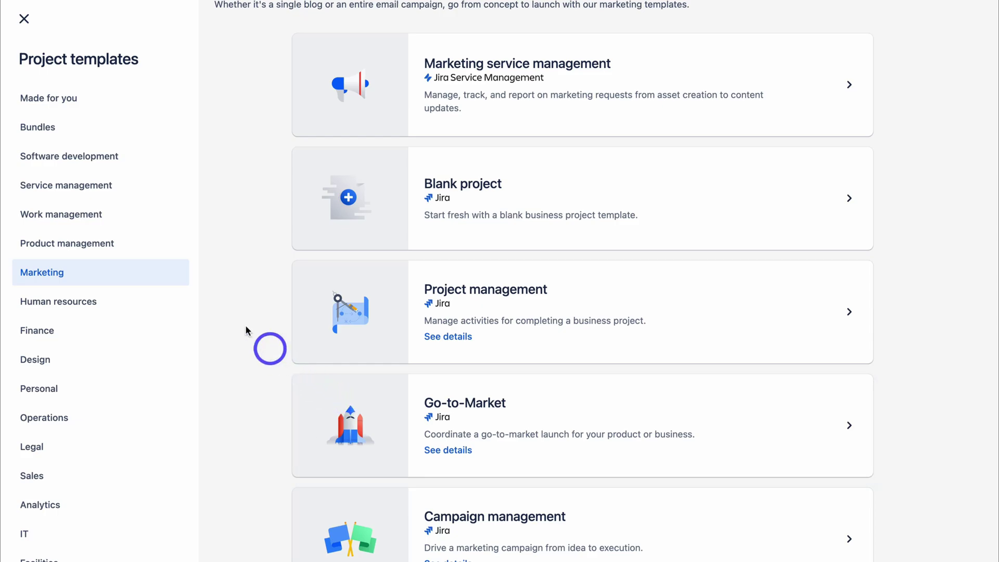
Step: Create a company-managed project named "Sheetify CRM Update 5.0" from the Kanban template in the Software development category
left_click(72, 162)
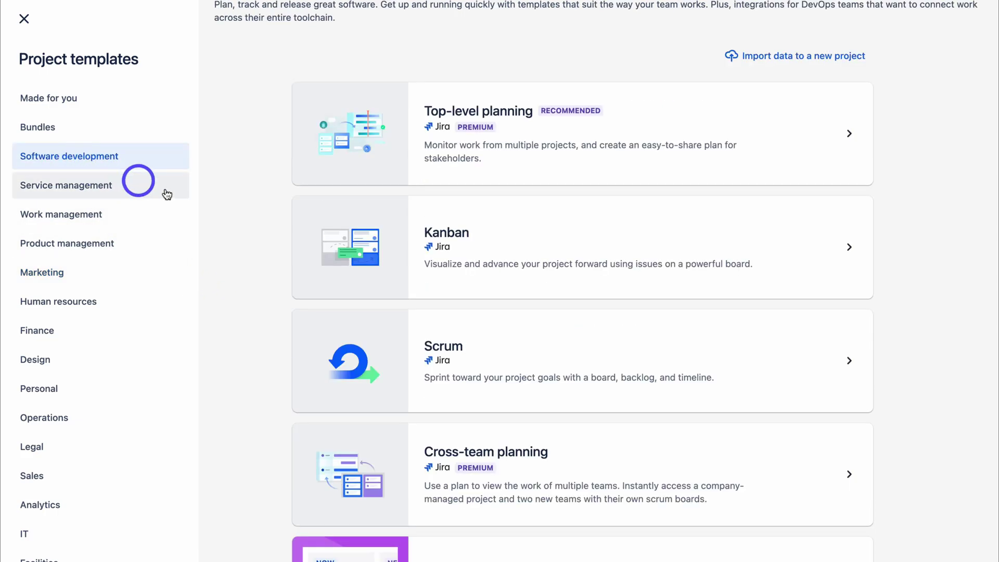
left_click(482, 241)
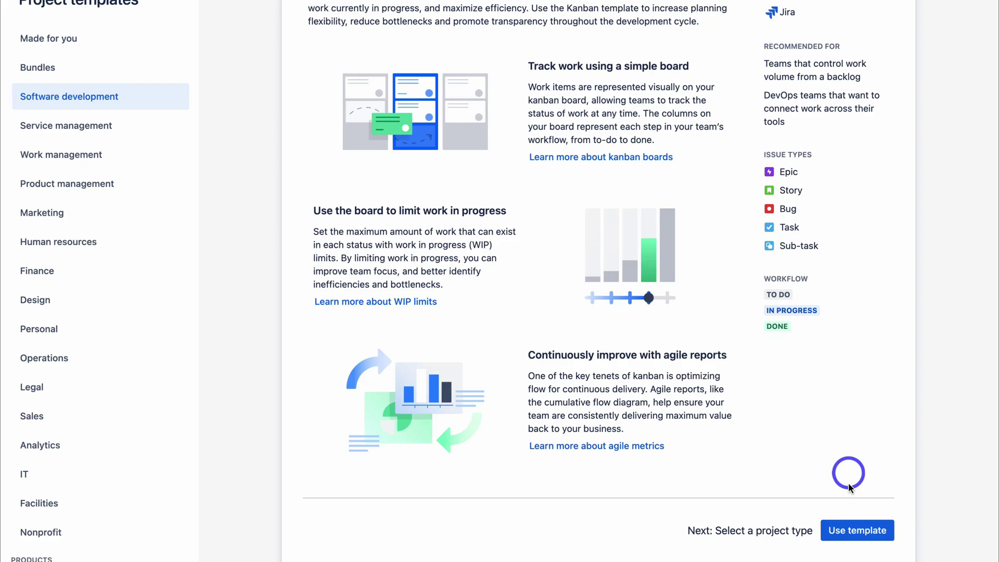
left_click(855, 529)
scroll(866, 432, "down", 4)
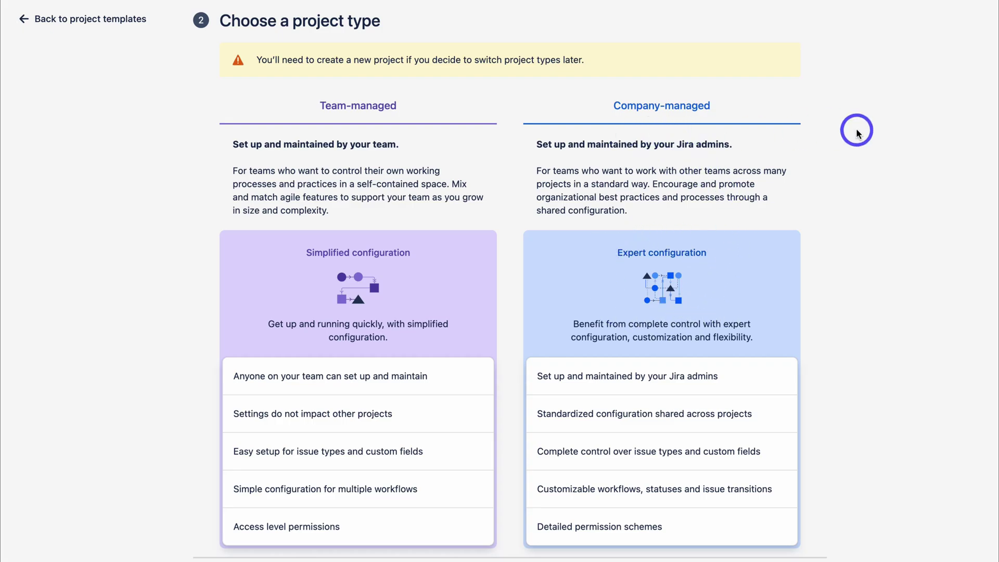
scroll(857, 133, "down", 2)
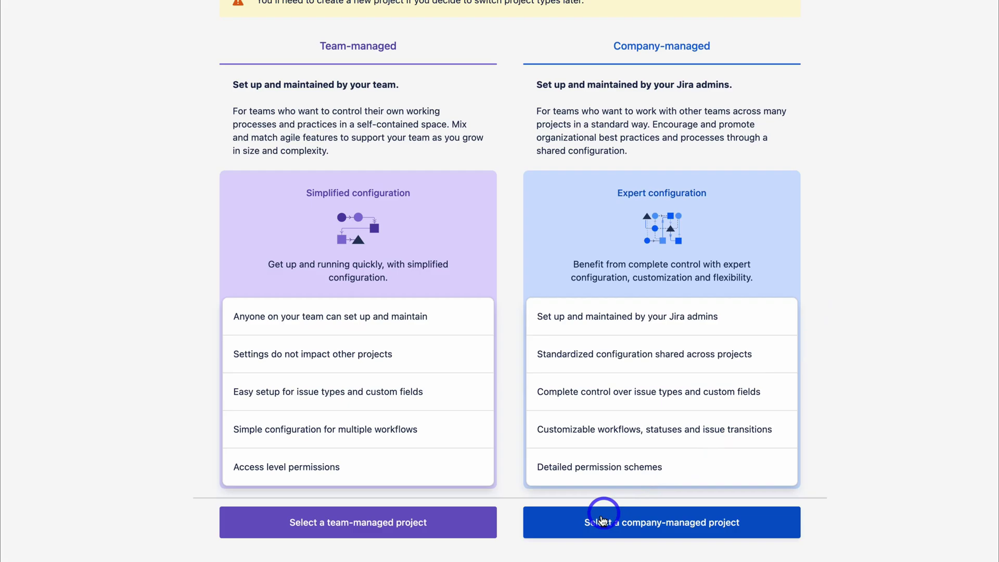
left_click(756, 532)
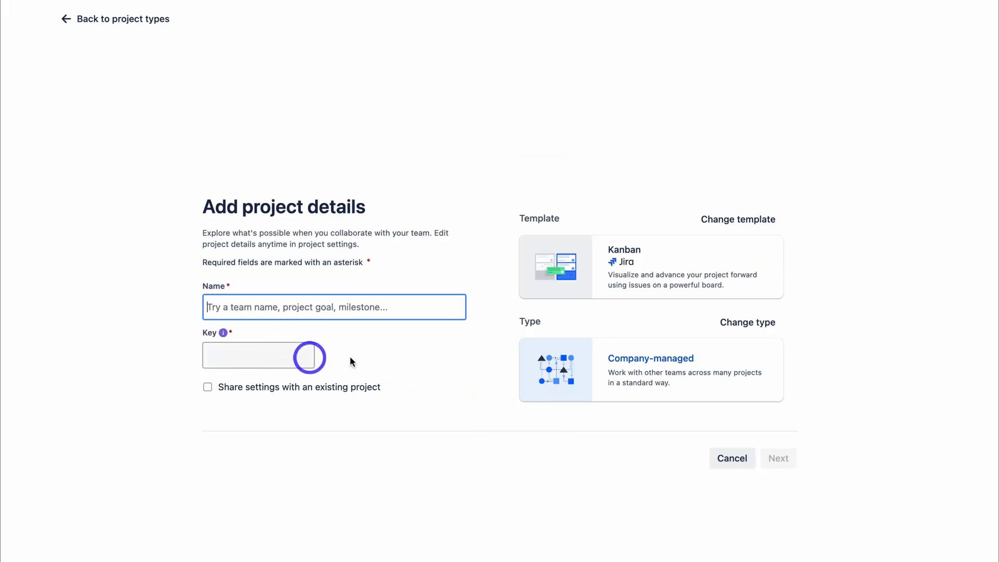
type("Sheetify CRM Update 5.0")
left_click(767, 460)
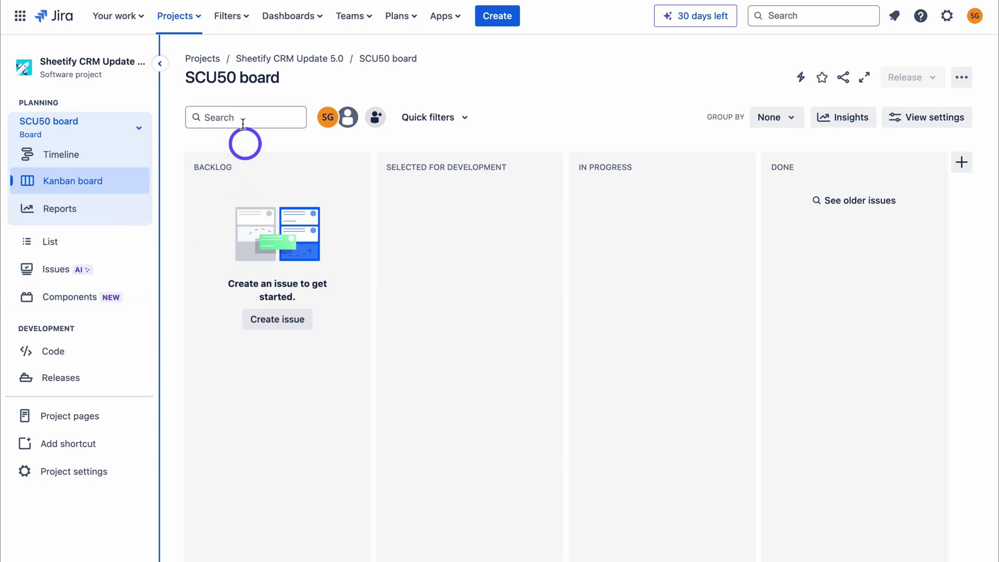
Step: Switch back to the board of the Sheetify Website Development project
left_click(196, 19)
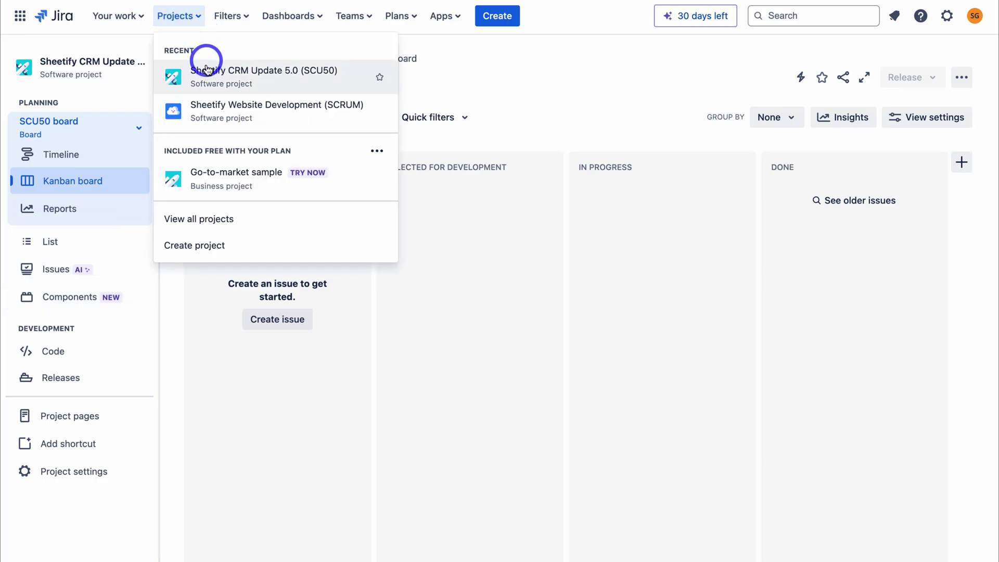
left_click(298, 113)
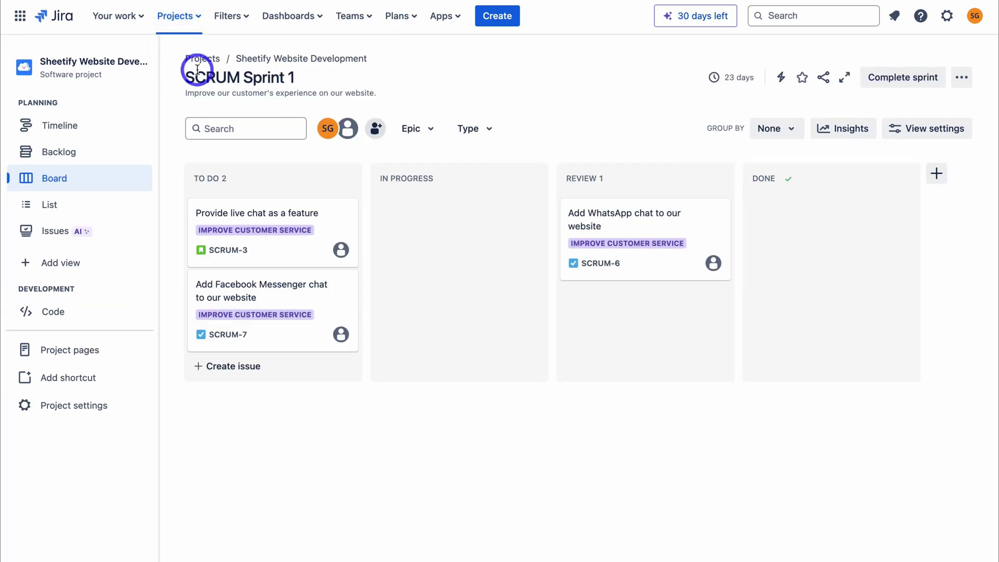